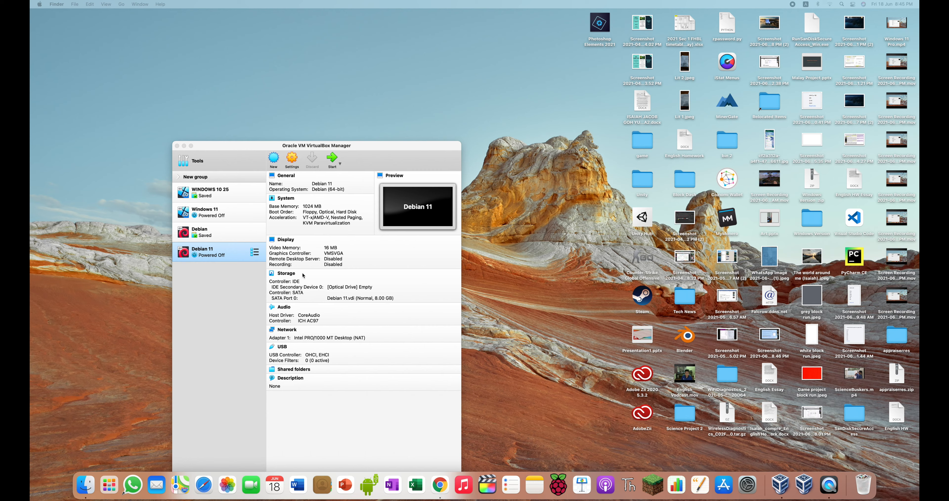
Attach debian-bullseye-DI-rc2-amd64-netinst.iso to the Debian 11 machine's optical drive and start the machine
left_click(333, 286)
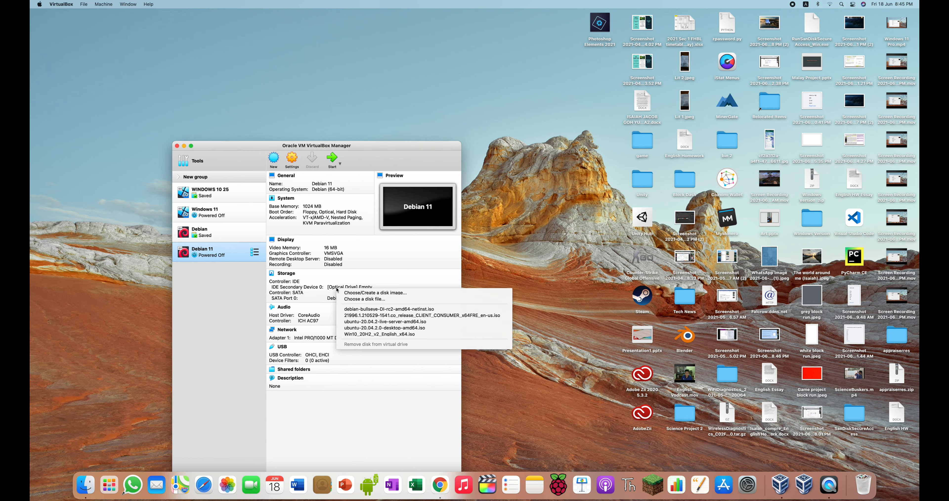
left_click(357, 312)
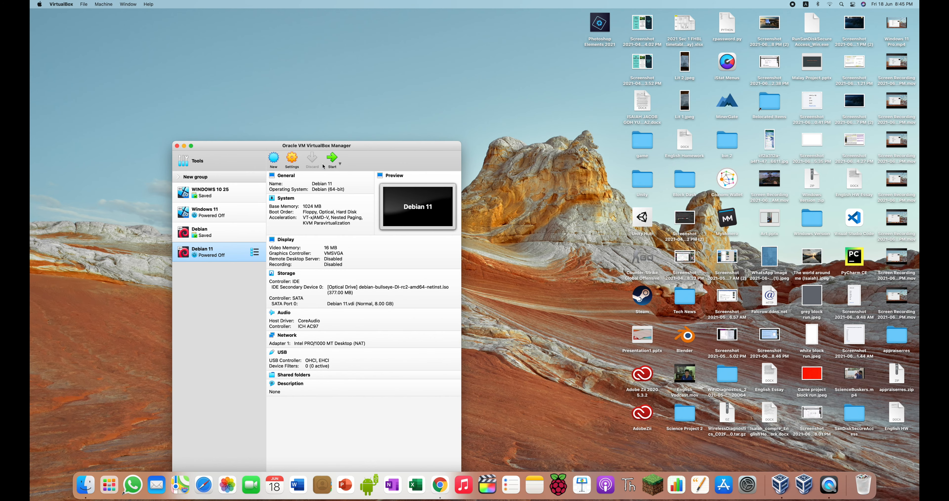
left_click(332, 161)
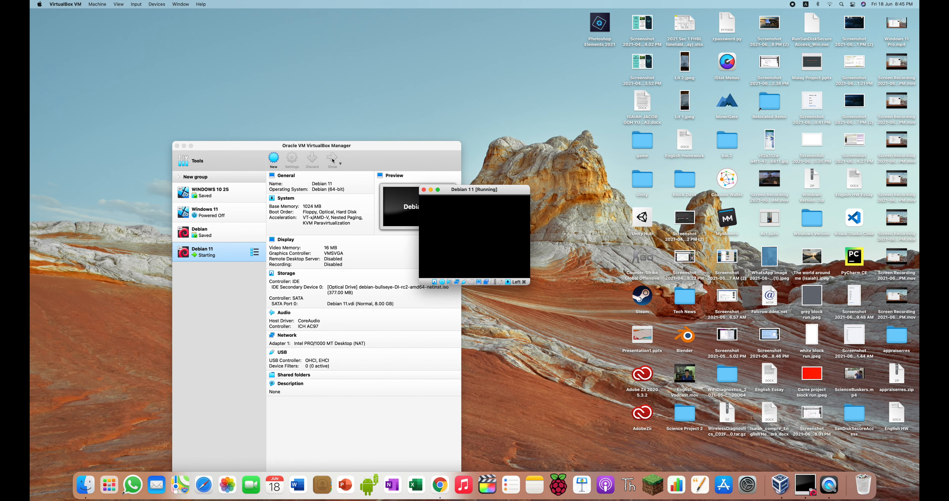
Switch the virtual machine to full screen, scale its virtual screen to 300%, and dismiss the keyboard capture notice
left_click(438, 189)
left_click(493, 266)
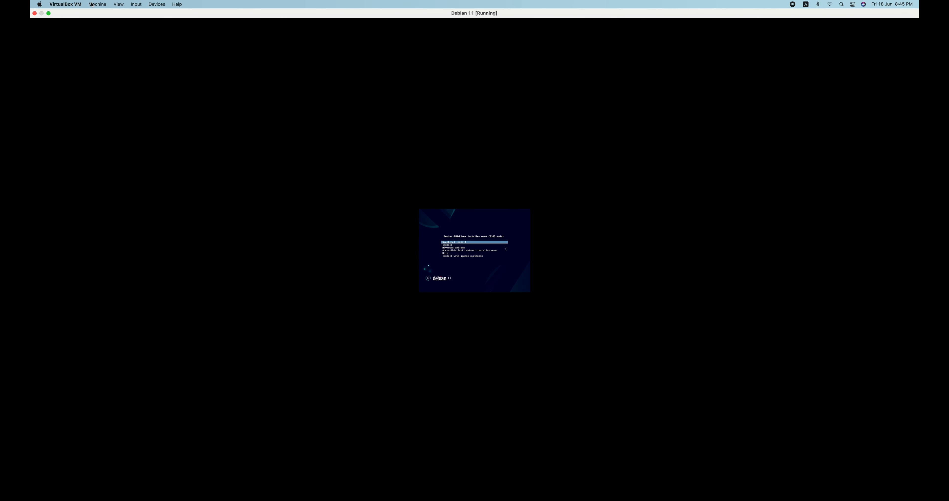
left_click(92, 5)
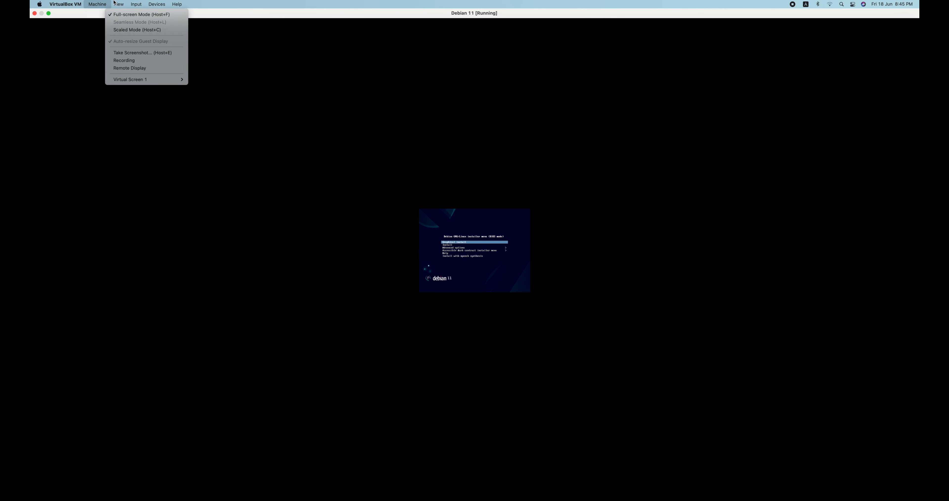
mouse_move(119, 4)
mouse_move(130, 79)
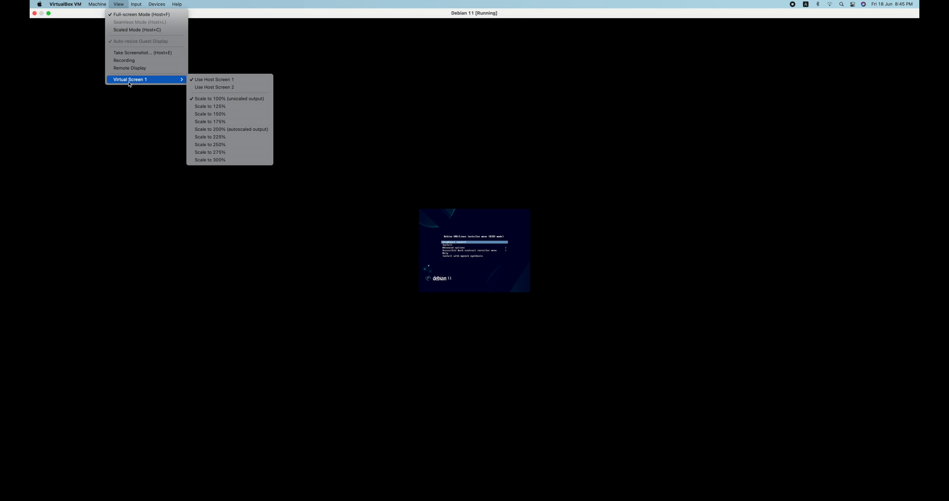
left_click(229, 159)
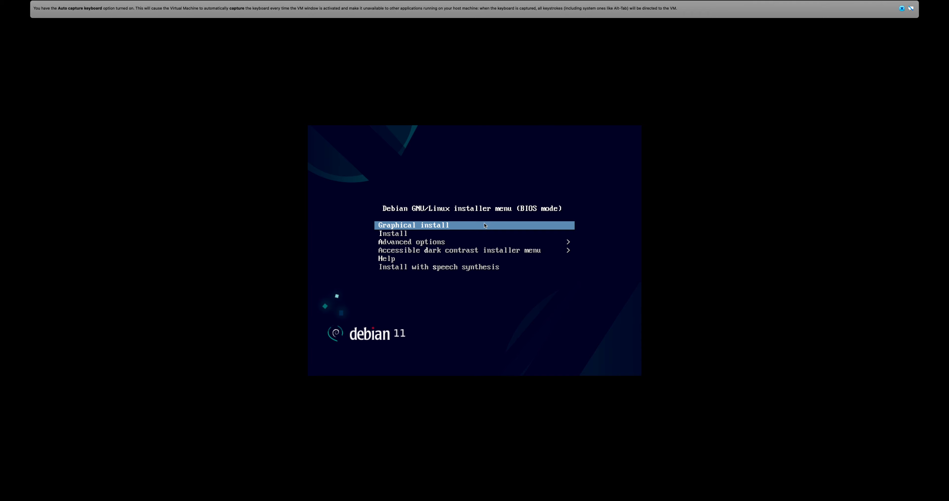
left_click(902, 8)
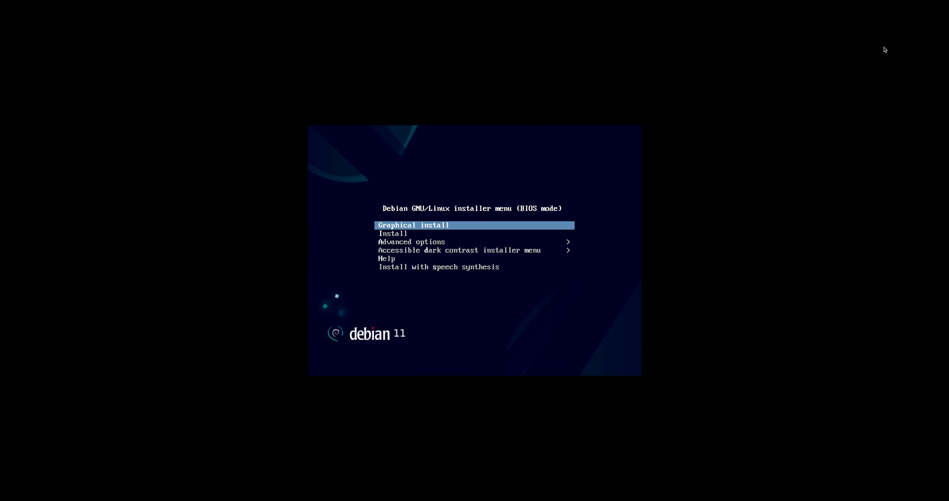
Let the virtual machine capture the mouse and keyboard, and start the Debian graphical install
left_click(531, 211)
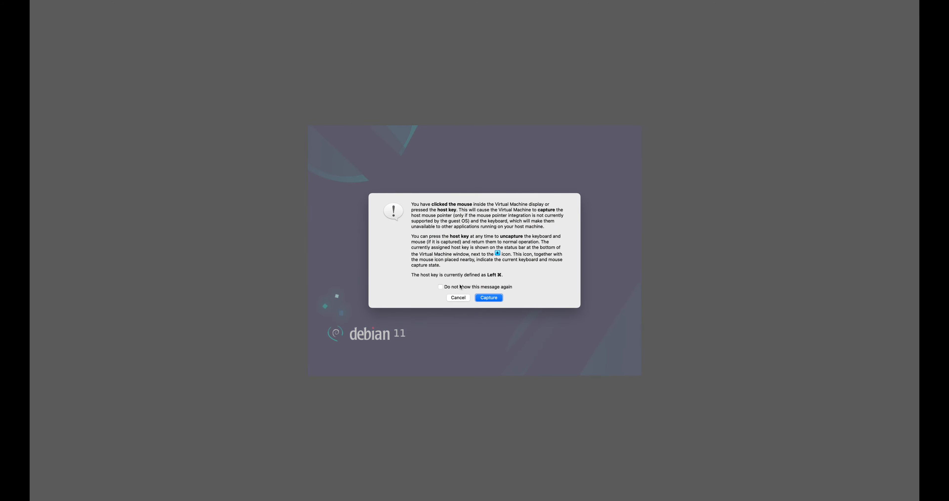
left_click(489, 299)
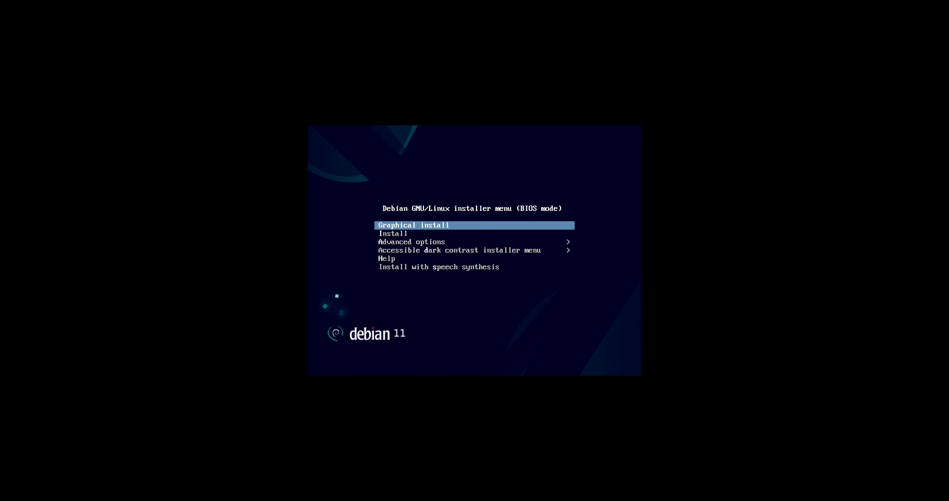
key("Down")
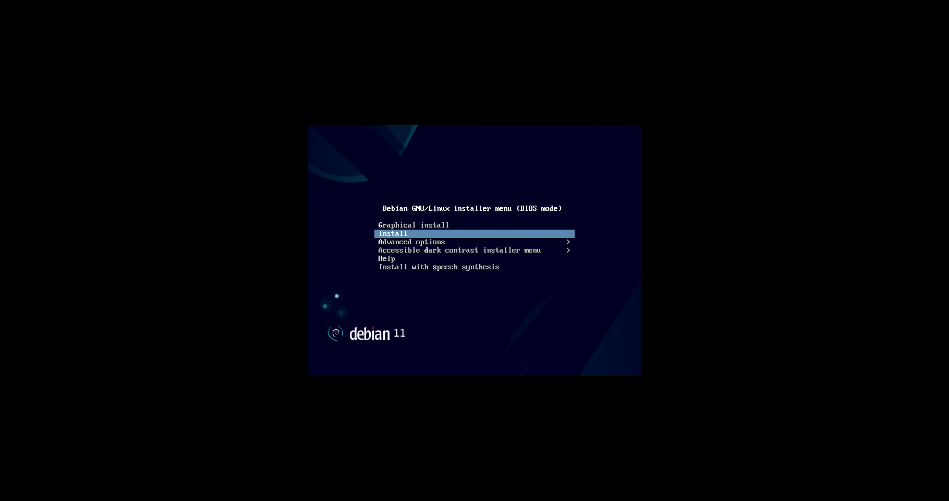
key("Up")
key("Down")
key("Up")
key("Return")
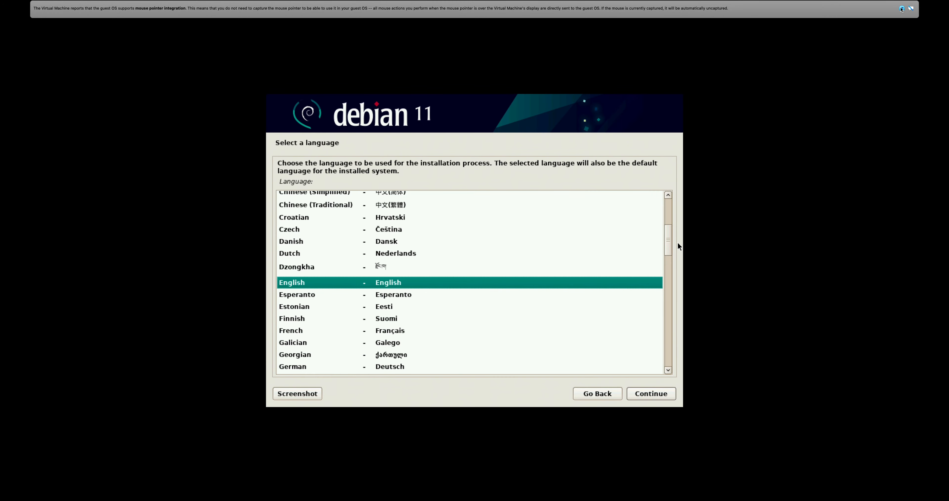
Accept English as the language, United States as the location and American English as the keymap
left_click(902, 9)
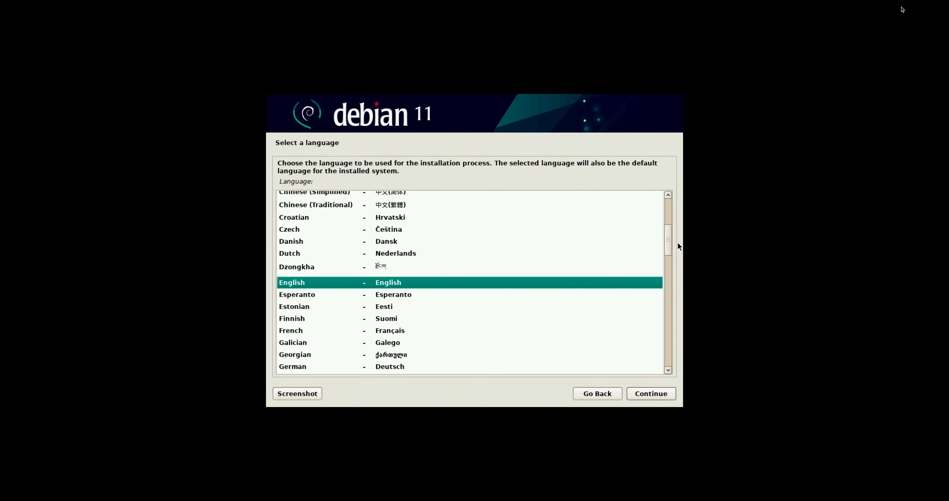
left_click(646, 394)
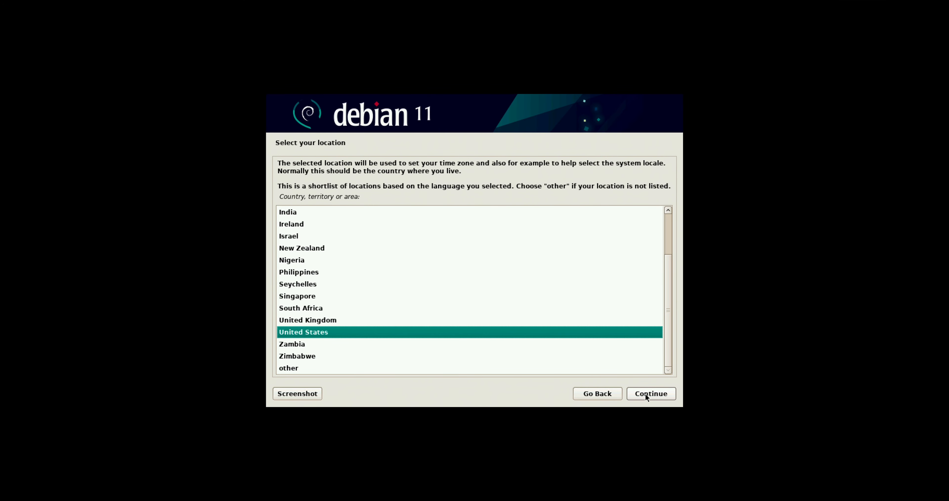
left_click(645, 393)
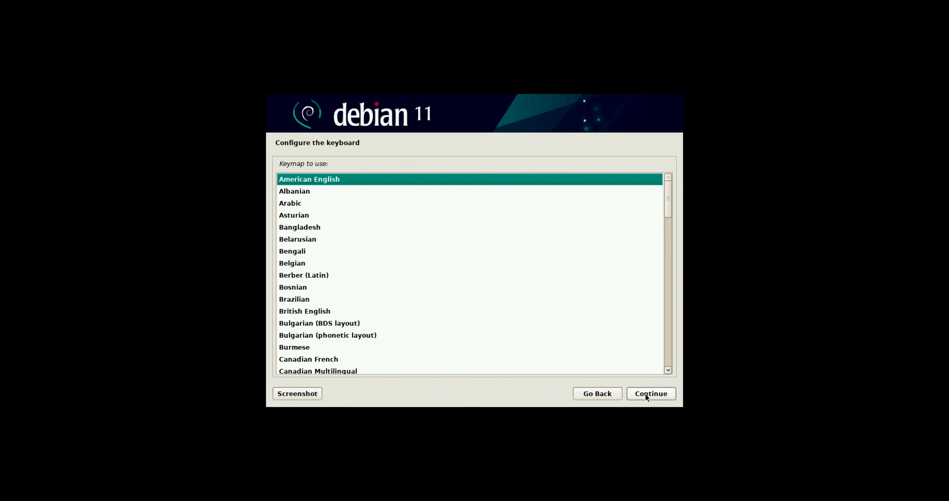
left_click(646, 393)
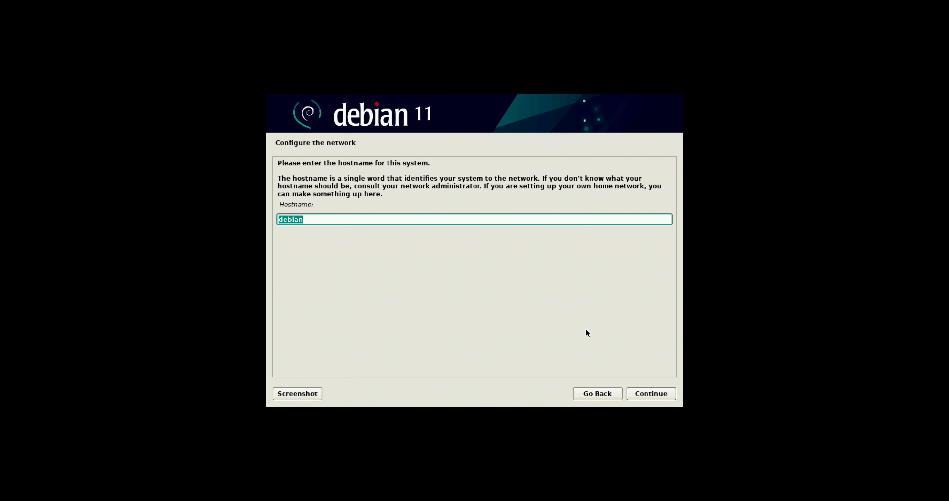
Keep debian as the hostname, continue through the network setup, and leave the root password empty
left_click(645, 389)
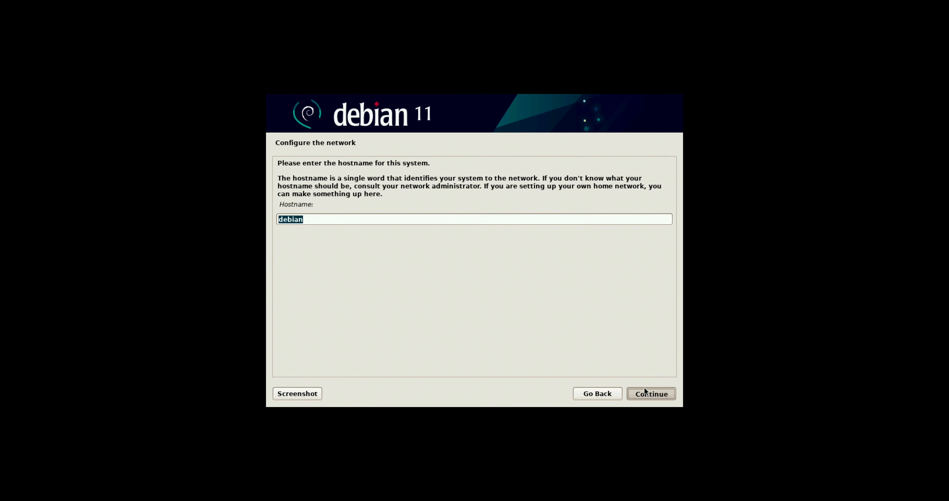
left_click(646, 394)
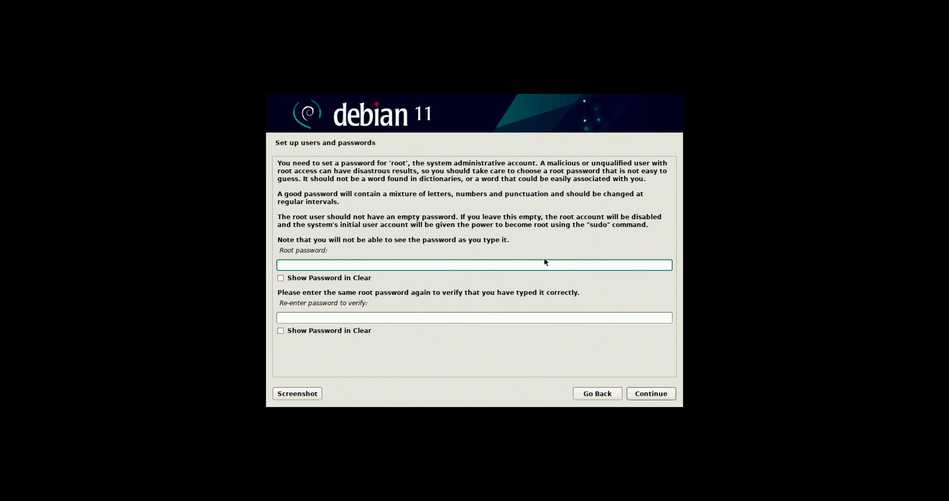
left_click(641, 394)
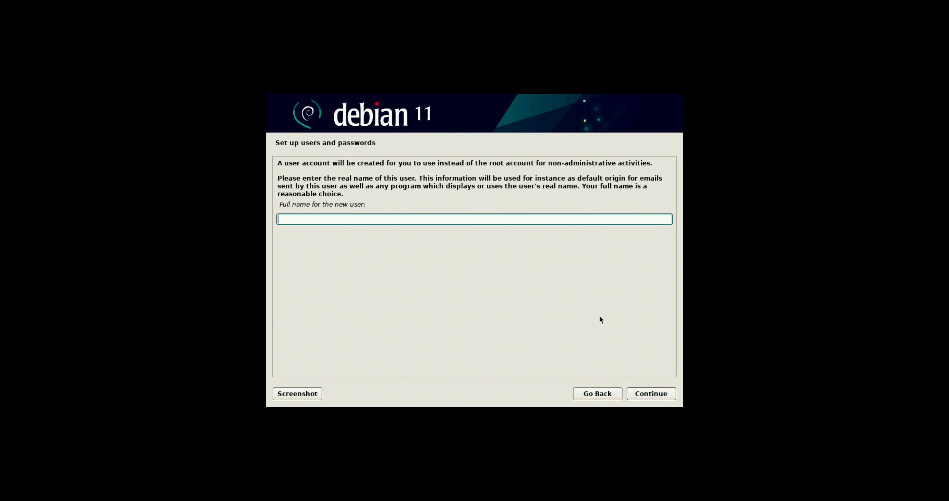
Set the new user's full name to Quirky Tech and accept quirky as the account username
type("Quirky Tech")
key("Return")
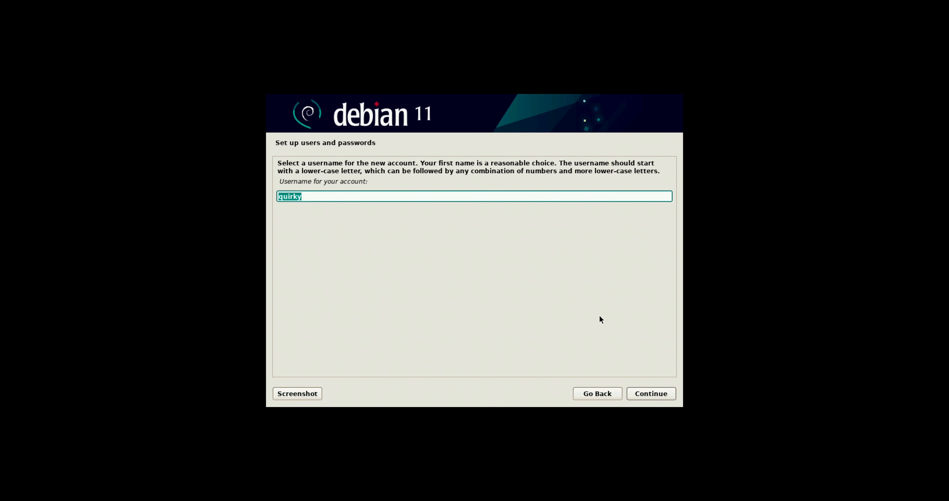
key("Return")
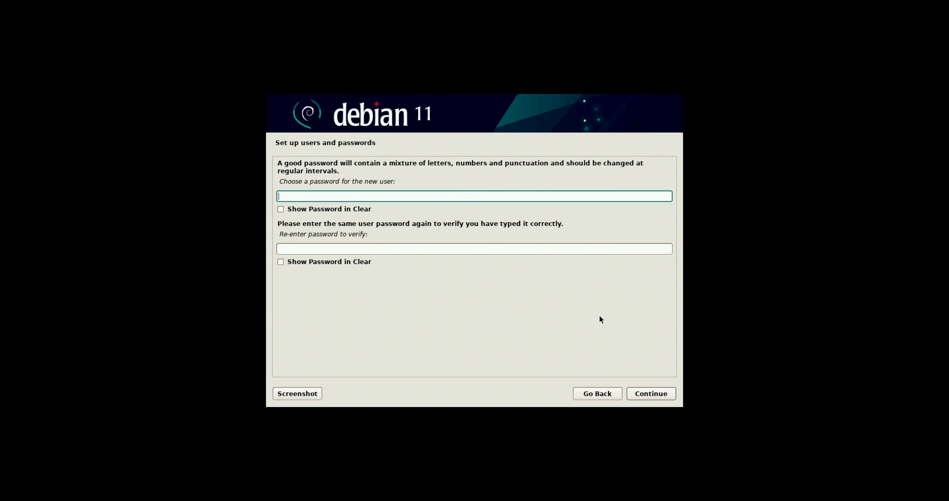
Enter the new user's password, repeat it for verification, and continue the installation
type("******")
left_click(506, 250)
type("*")
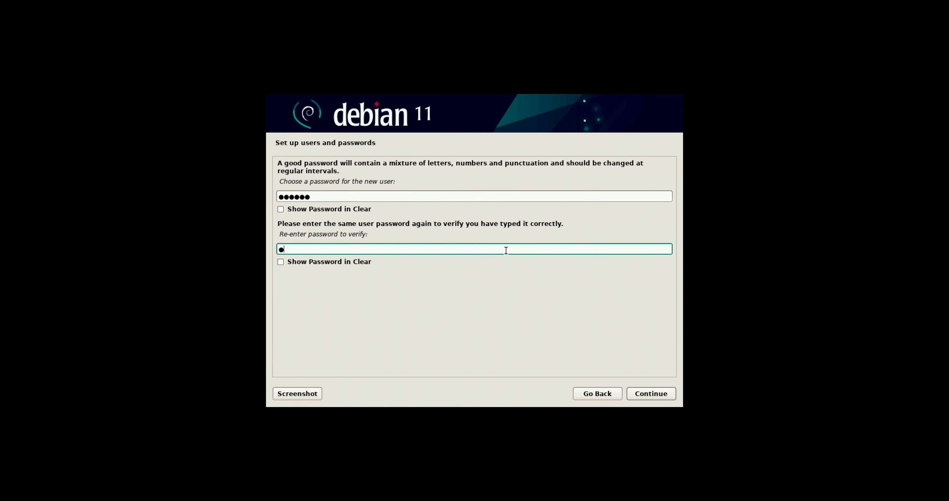
type("*****")
left_click(662, 394)
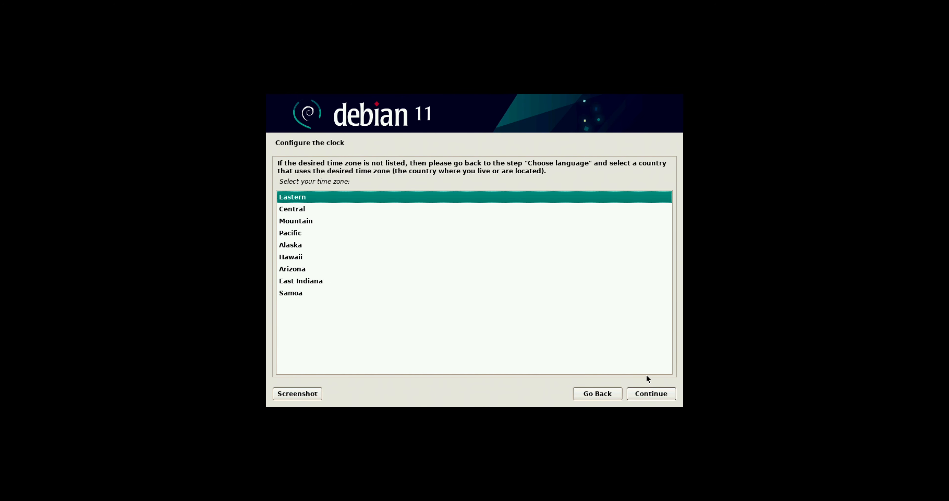
Accept the Eastern time zone, and partition the entire sda disk with all files in one partition, writing the changes to disk
left_click(647, 394)
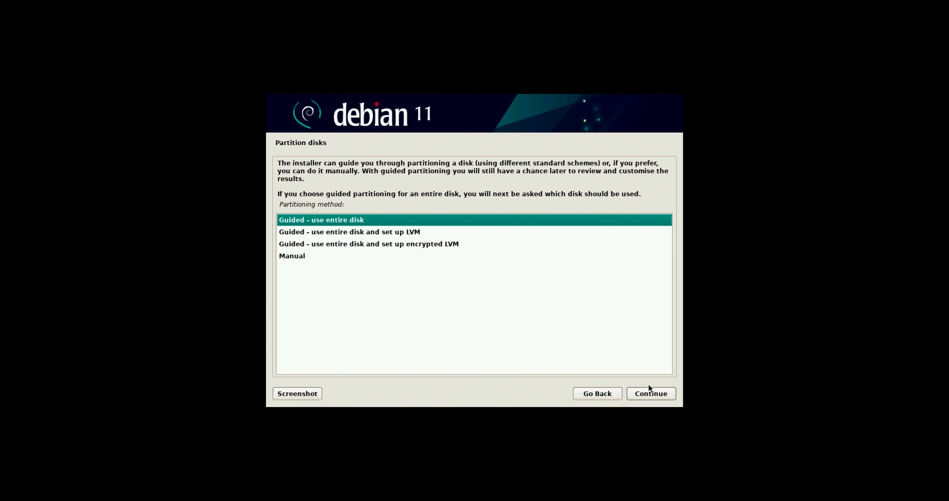
left_click(651, 393)
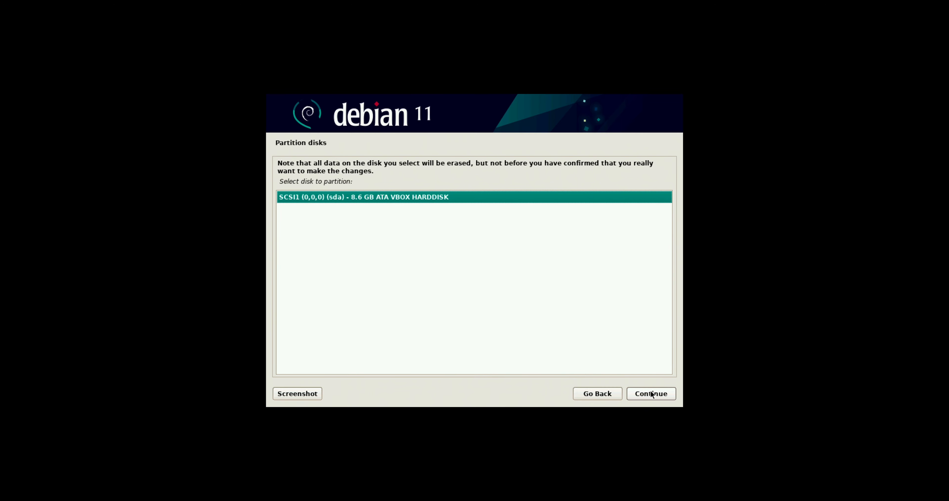
left_click(651, 393)
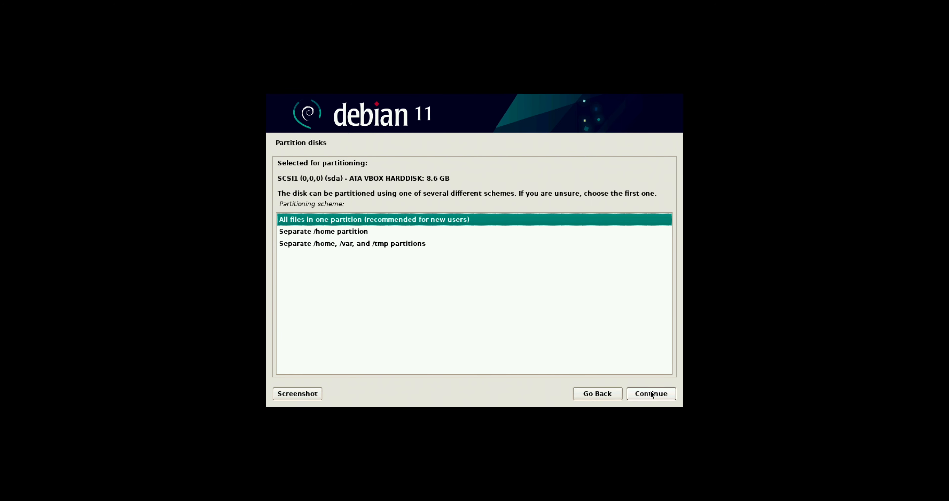
left_click(652, 393)
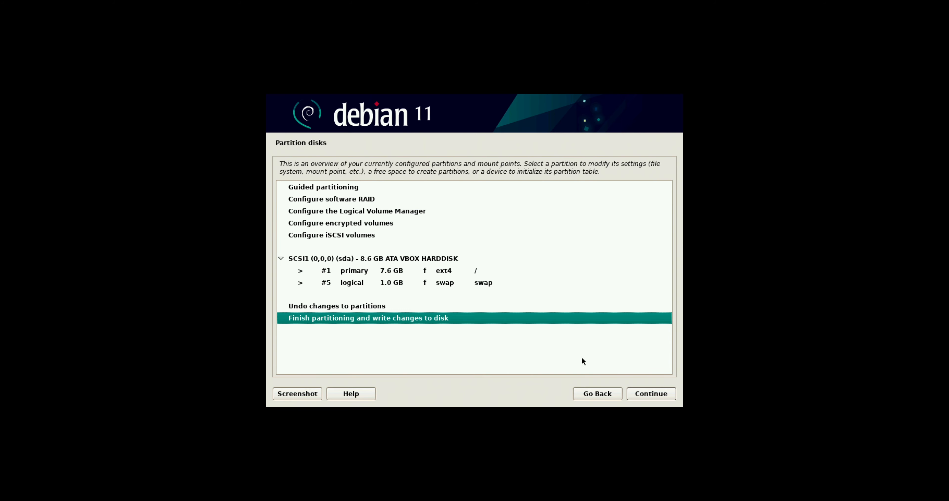
left_click(647, 394)
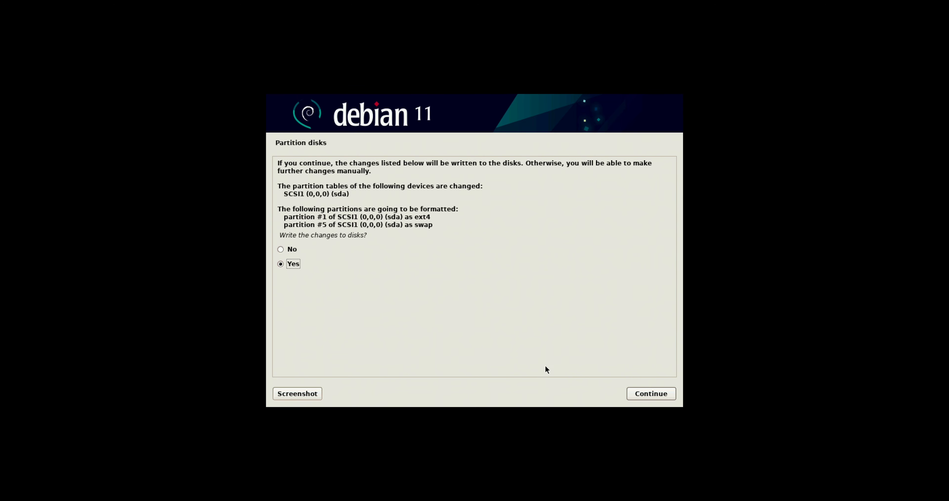
left_click(643, 393)
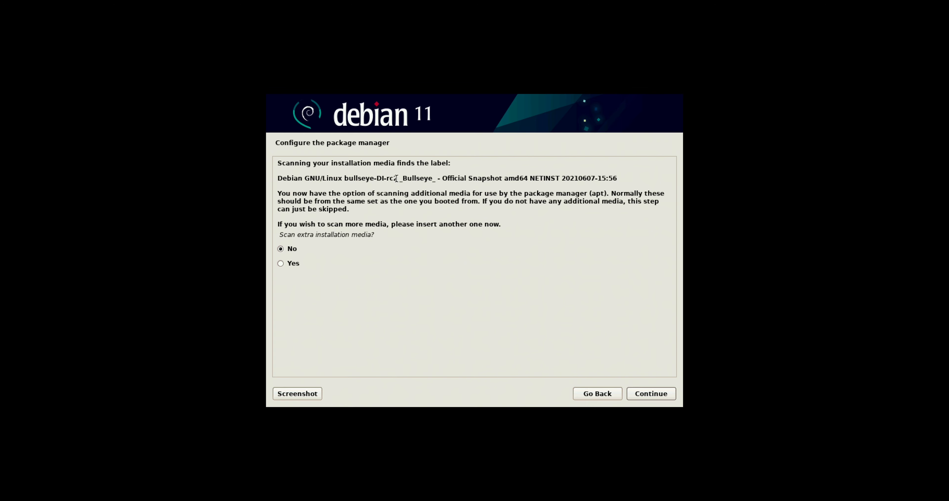
Try to scan extra installation media for the package manager
left_click_drag(398, 178, 618, 174)
left_click(602, 197)
left_click(299, 264)
left_click(640, 390)
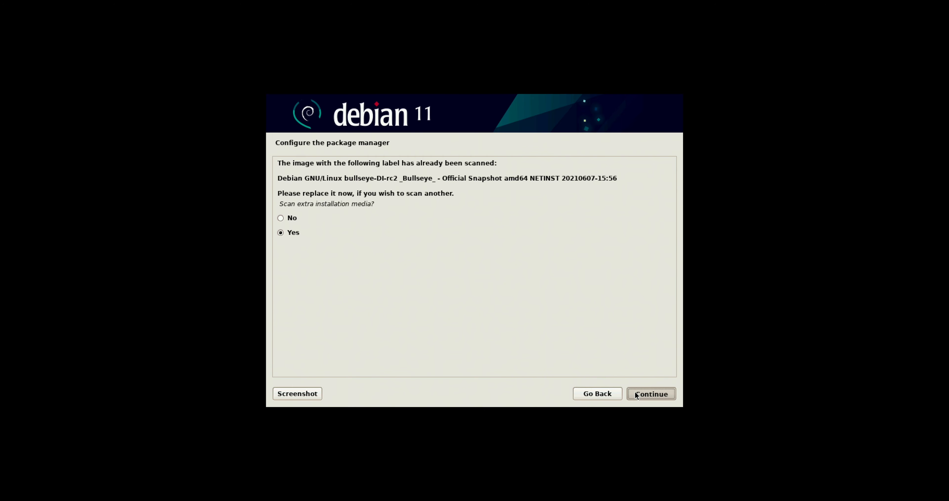
Decline scanning further installation media and continue to the archive mirror selection
left_click(280, 218)
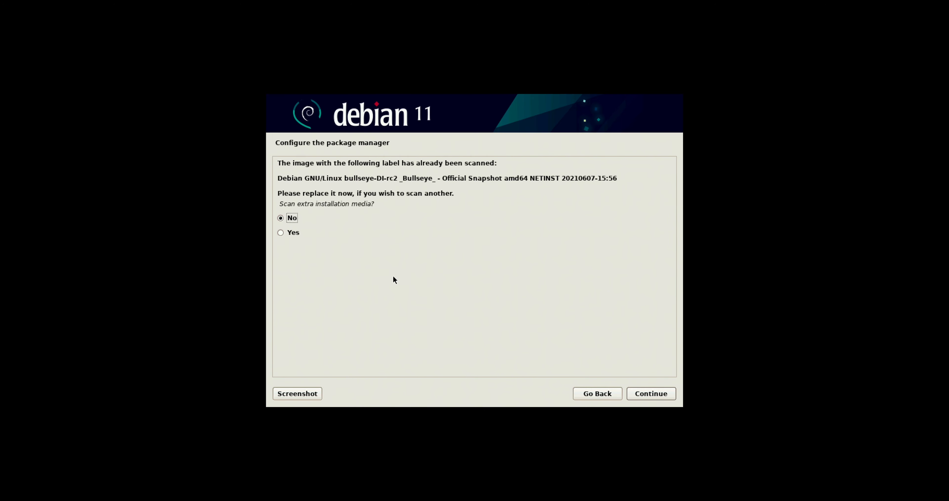
left_click(646, 389)
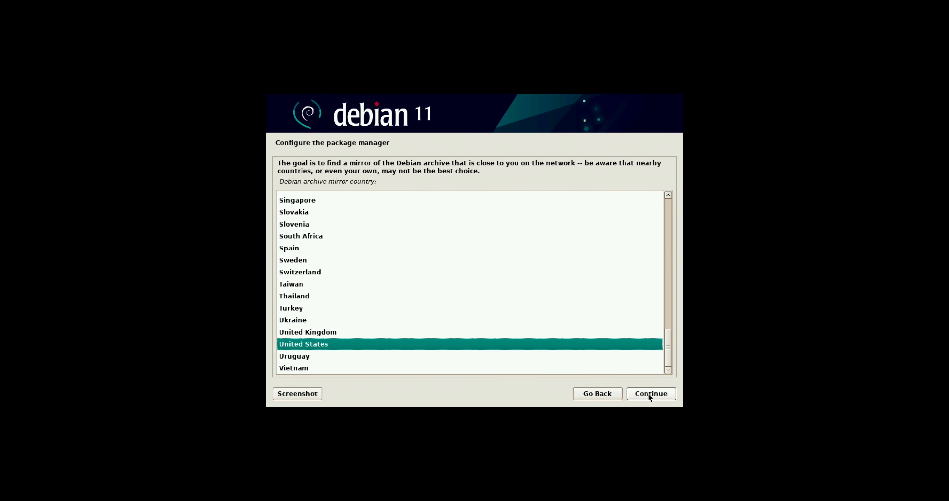
Choose Singapore as the mirror country and deb.debian.org as the mirror without an HTTP proxy, and decline the package usage survey
left_click(649, 393)
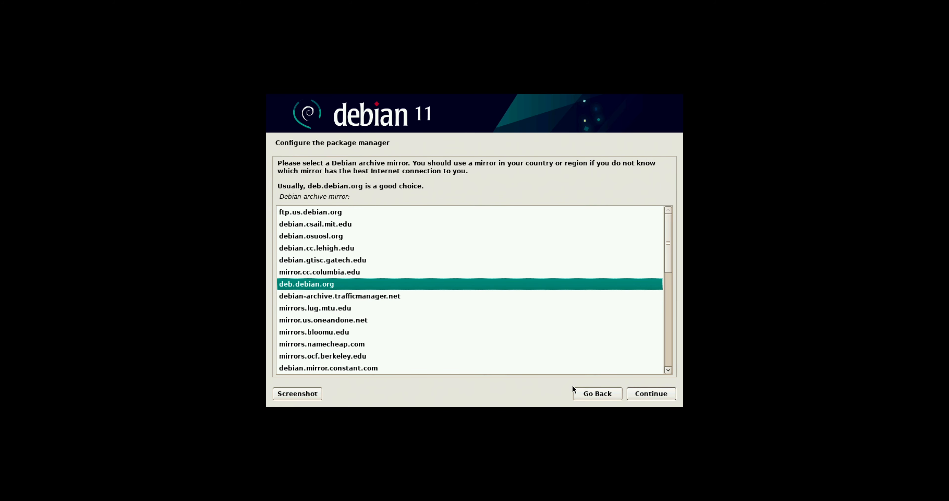
left_click(582, 393)
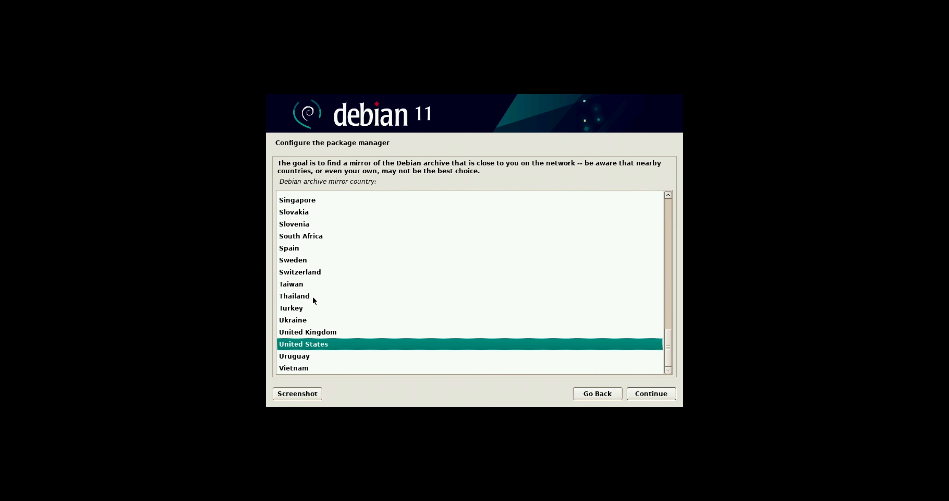
left_click(313, 200)
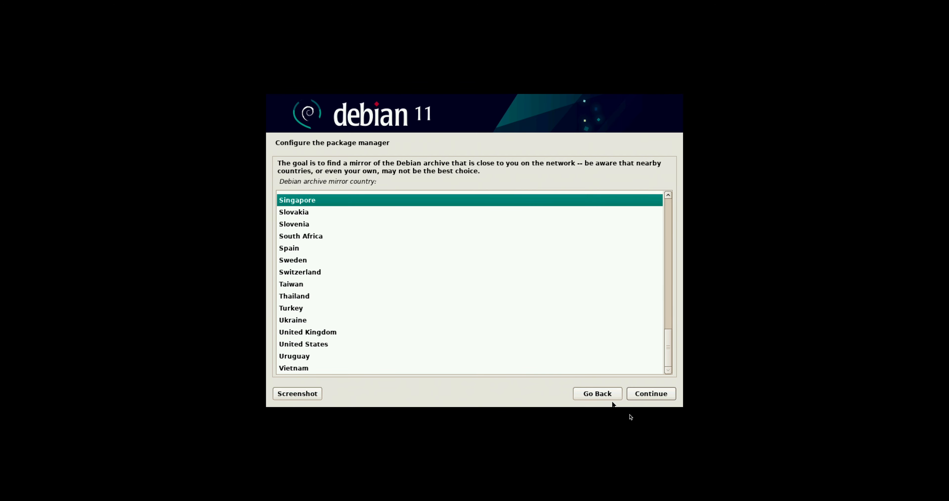
left_click(643, 392)
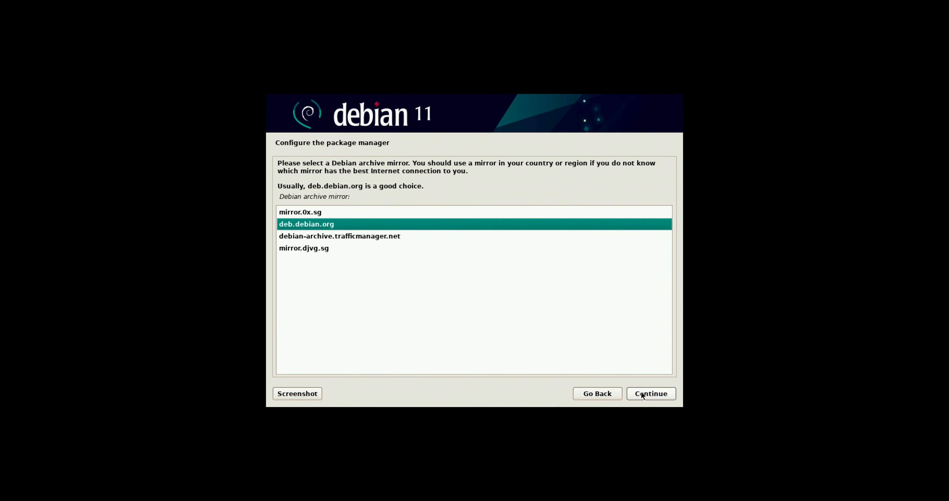
left_click(641, 393)
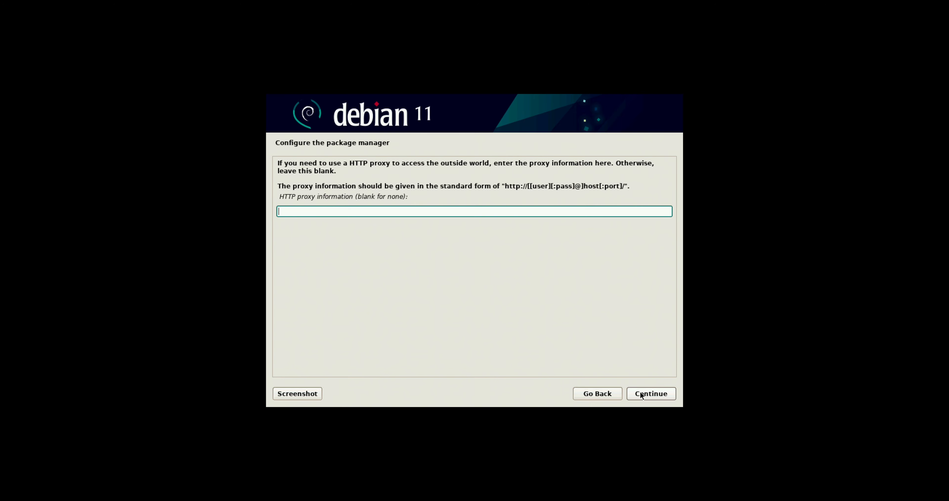
left_click(640, 392)
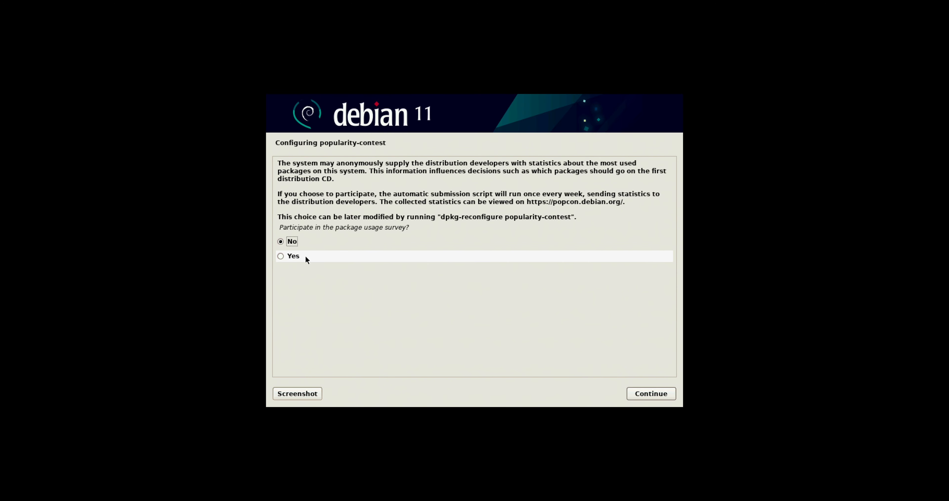
left_click(658, 397)
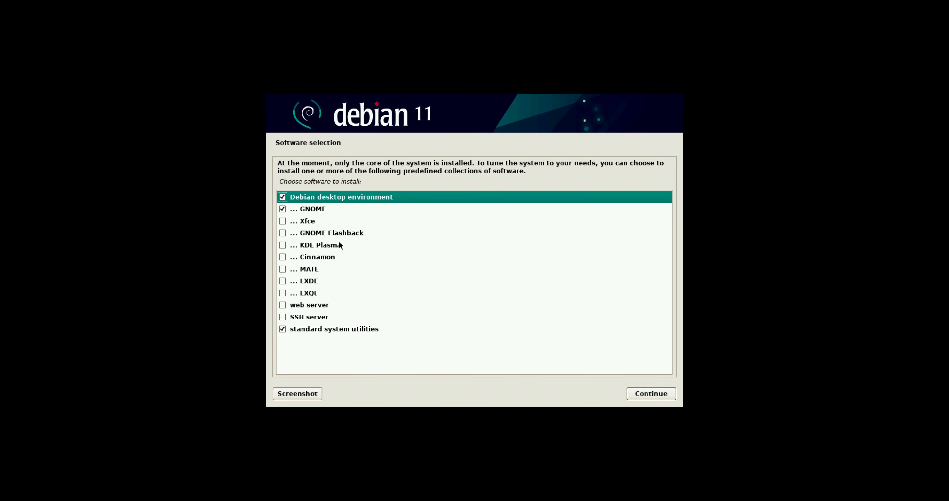
Try to install the default software plus KDE Plasma and the SSH server, with gdm3 as the default display manager
left_click(282, 245)
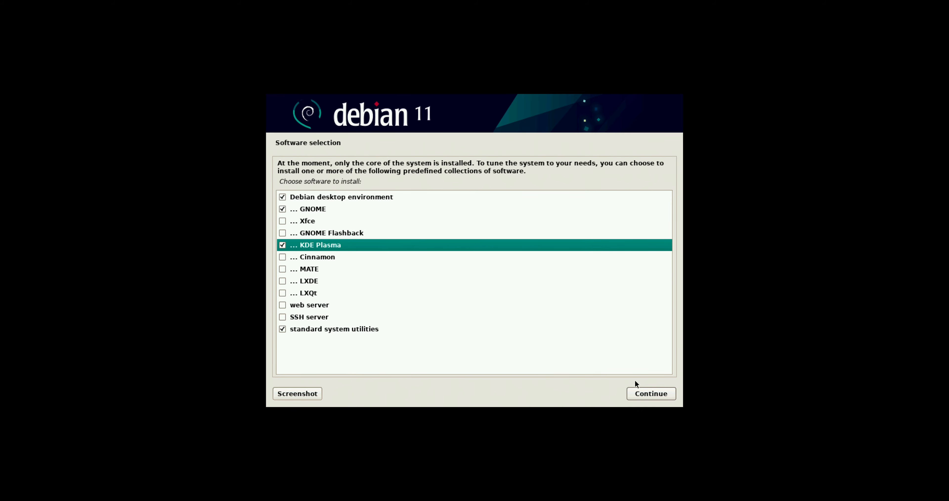
left_click(282, 317)
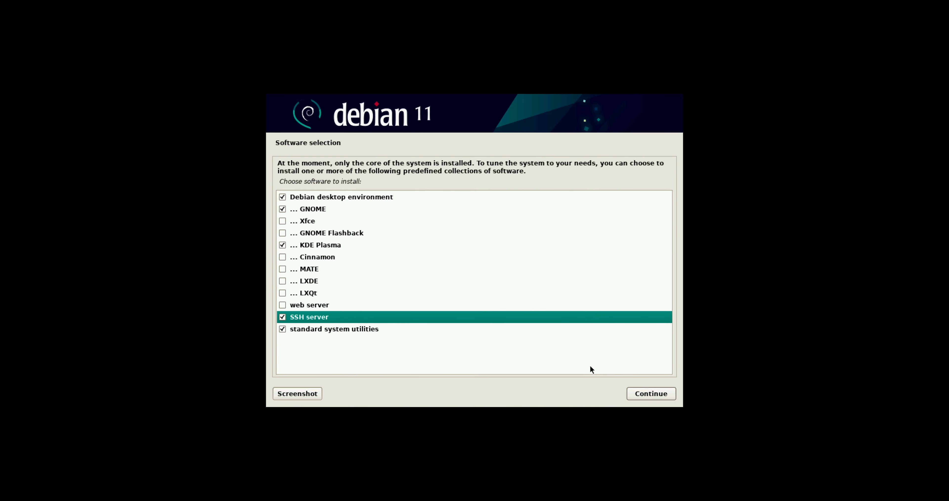
left_click(652, 393)
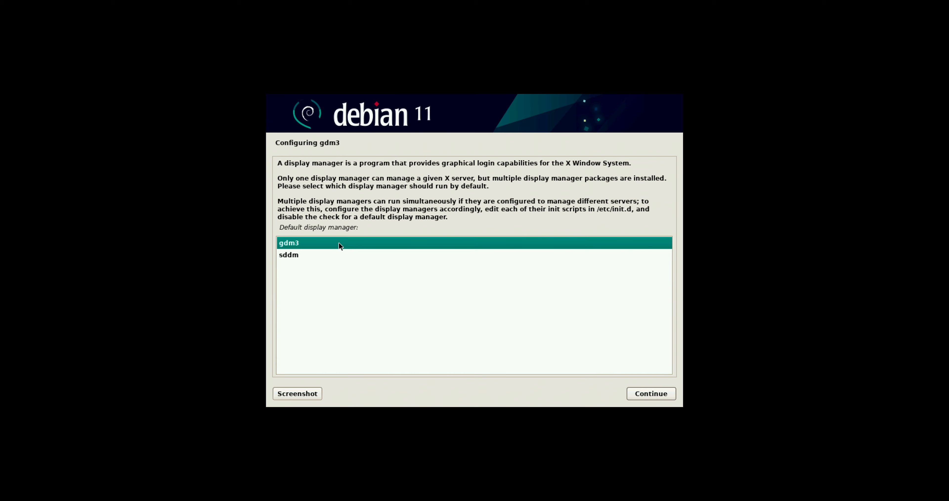
left_click(664, 393)
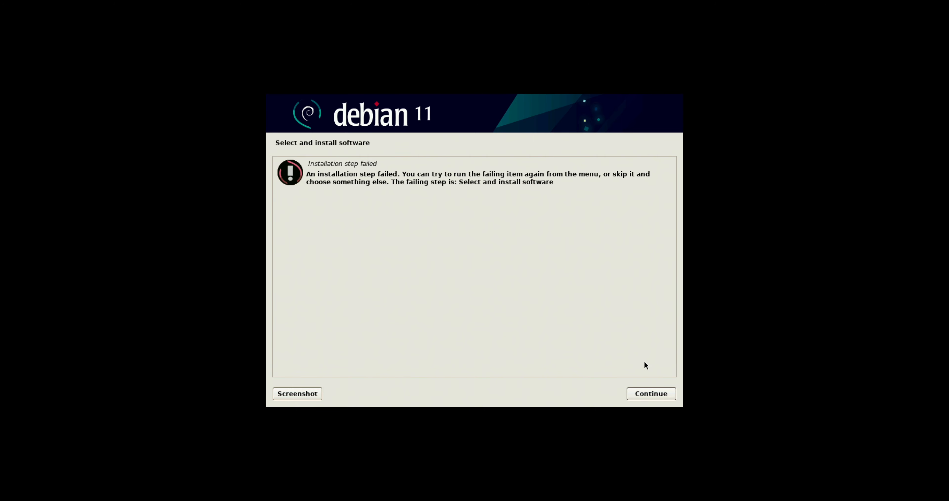
left_click(648, 392)
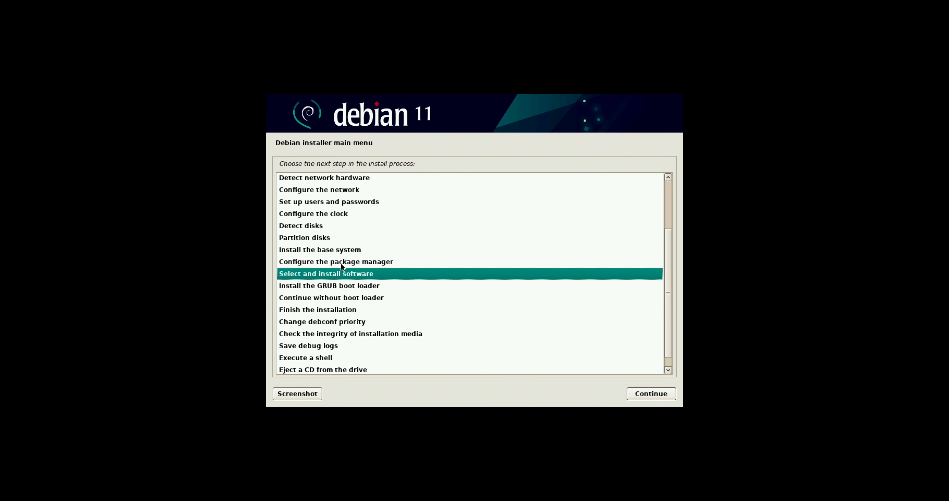
Try to run the Select and install software stage again from the installer's main menu
scroll(343, 264, "up", 3)
scroll(348, 273, "down", 2)
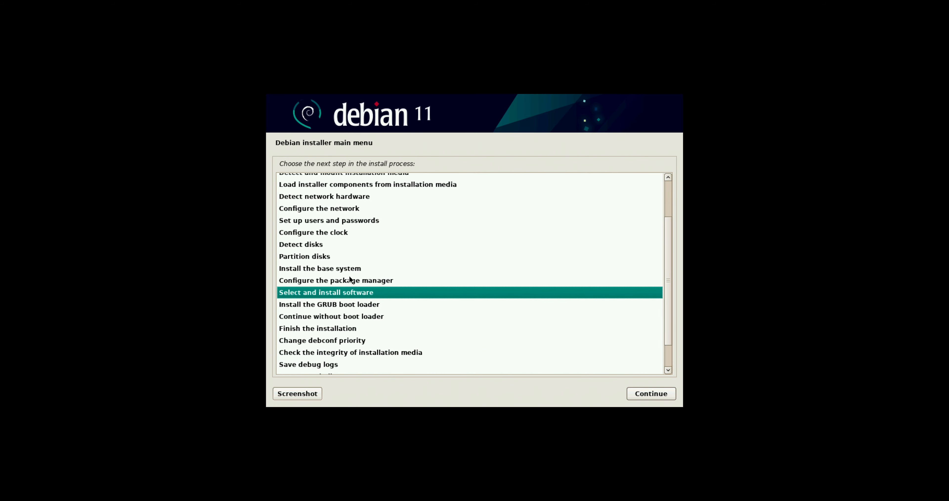
left_click(368, 311)
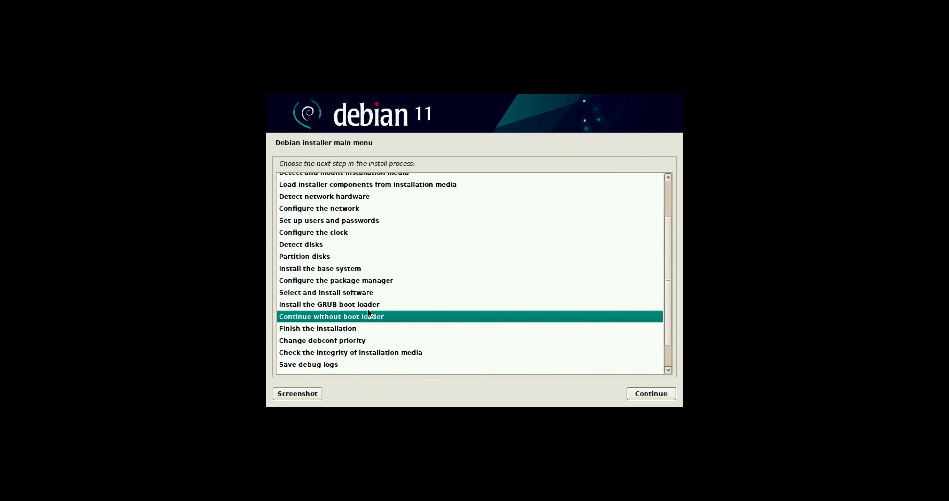
left_click(365, 293)
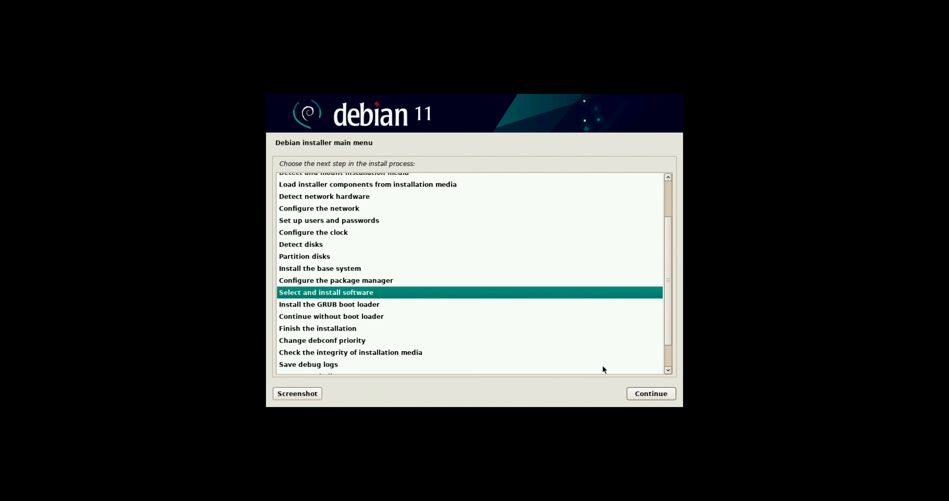
left_click(662, 394)
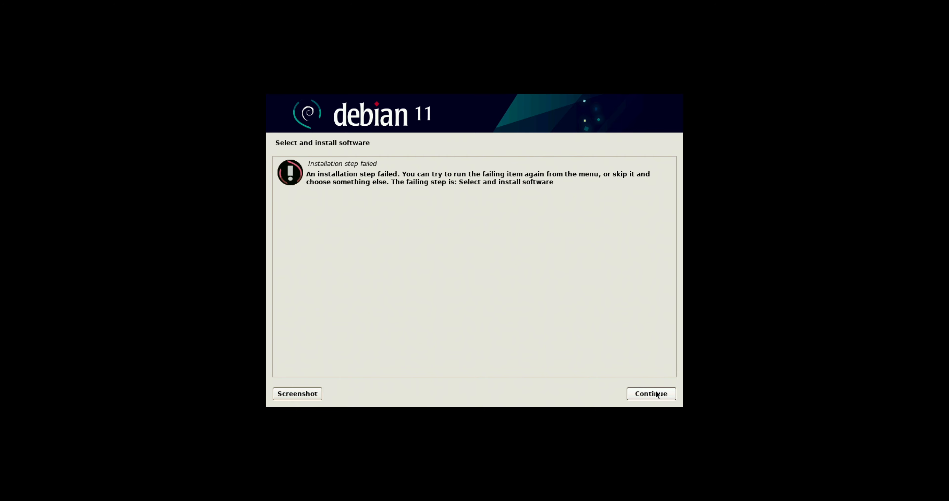
left_click(657, 394)
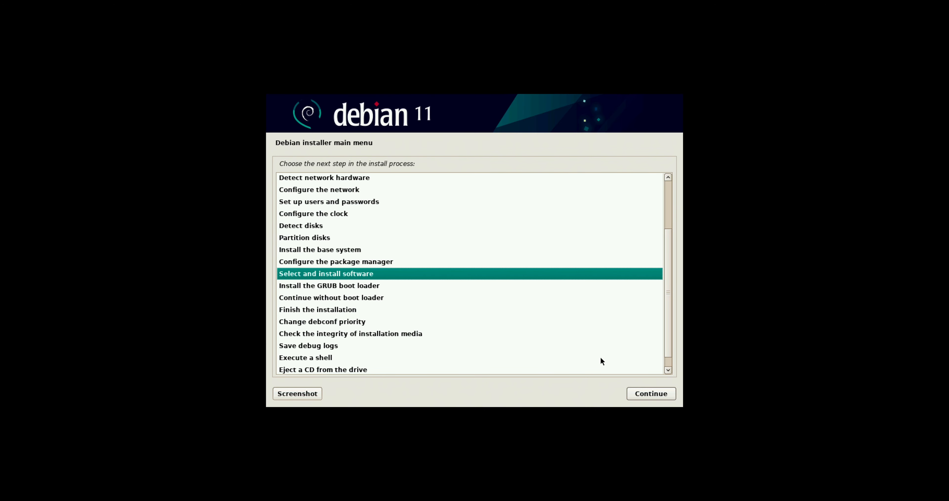
Start reconfiguring the package manager, declining both non-free and contrib software
left_click(391, 262)
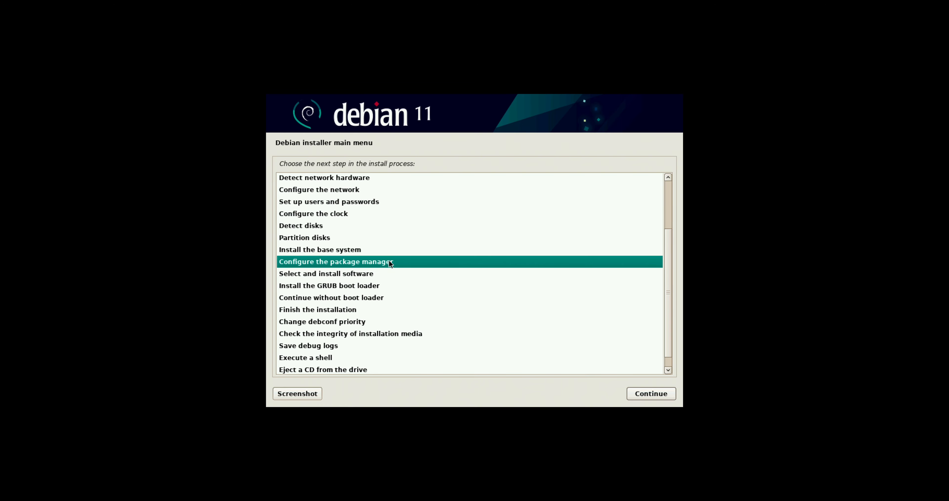
left_click(656, 394)
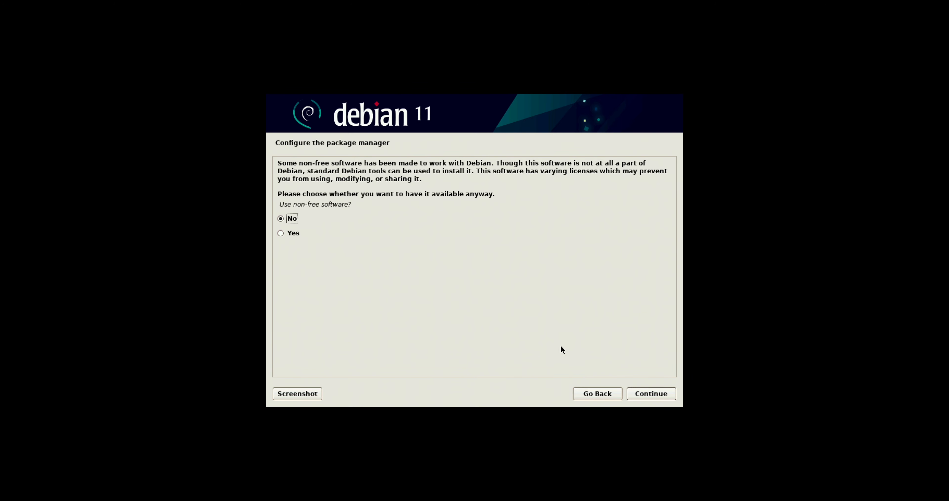
left_click(648, 390)
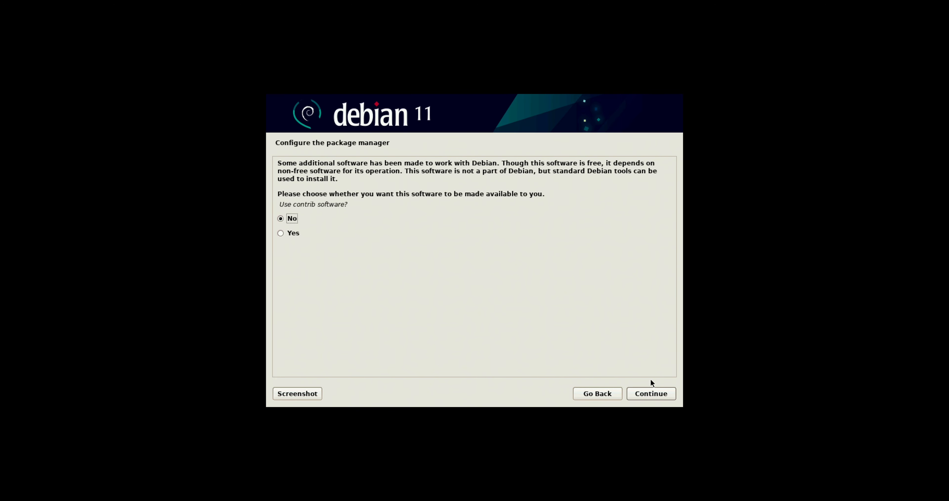
left_click(282, 235)
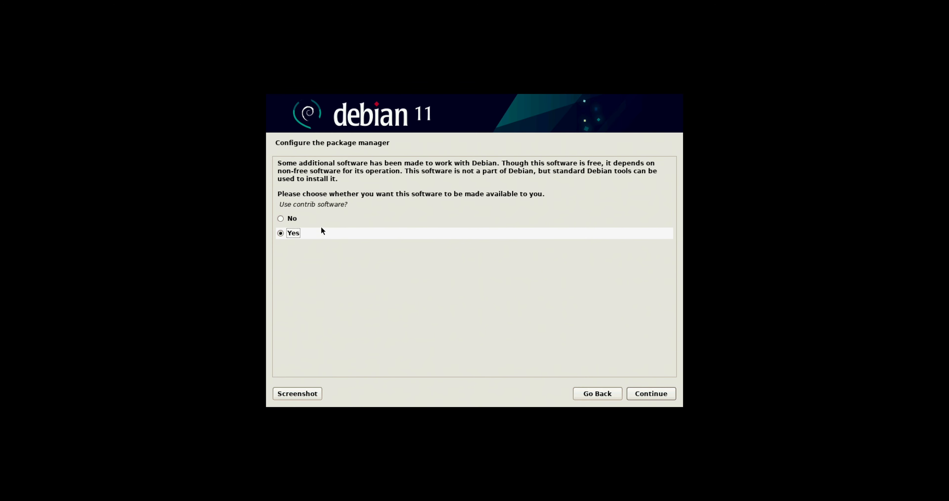
left_click(294, 218)
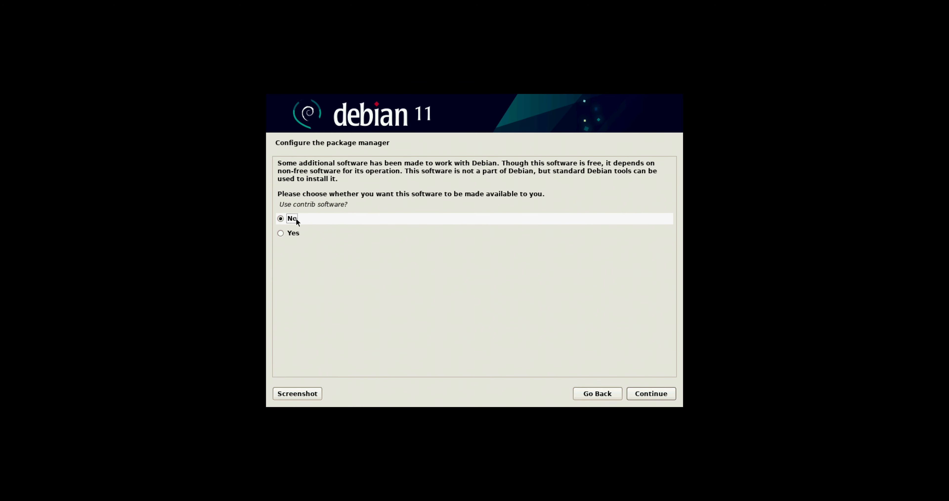
left_click(670, 393)
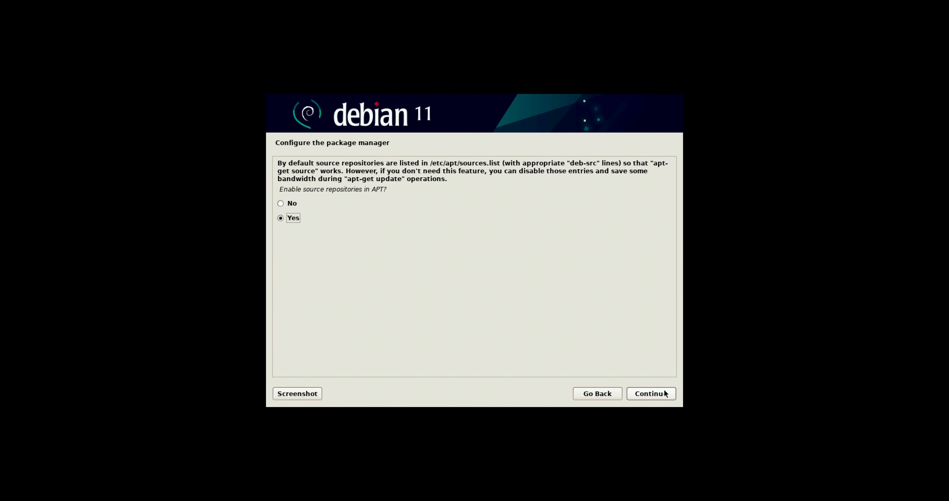
Try to complete the package manager setup with source repositories, security updates, release updates and backported software enabled
left_click(662, 387)
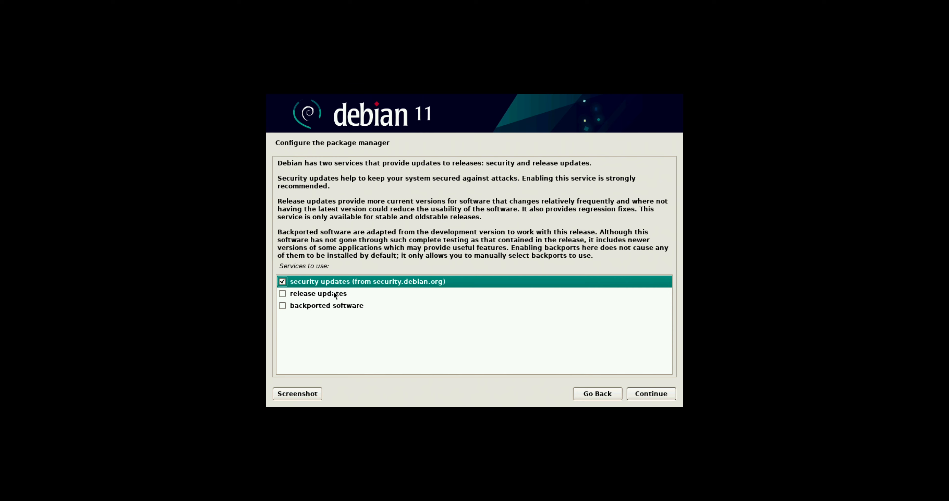
left_click(286, 294)
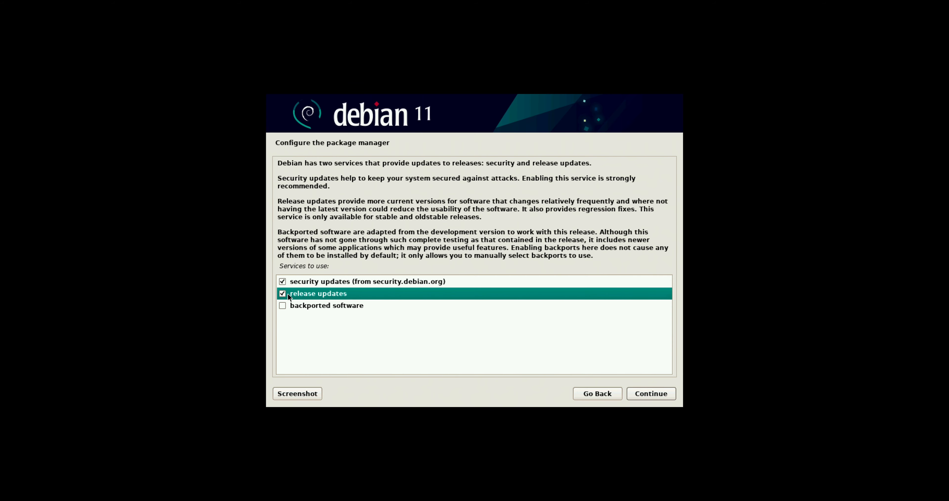
left_click(285, 305)
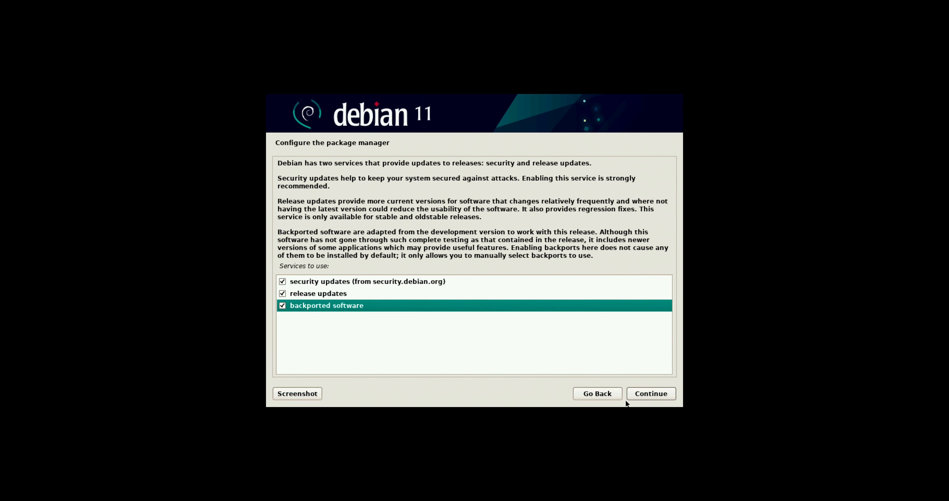
left_click(643, 388)
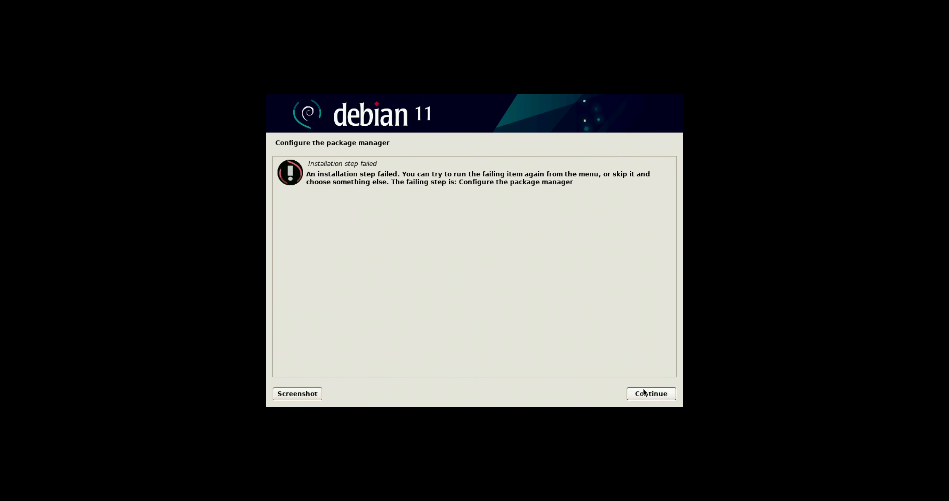
left_click(647, 394)
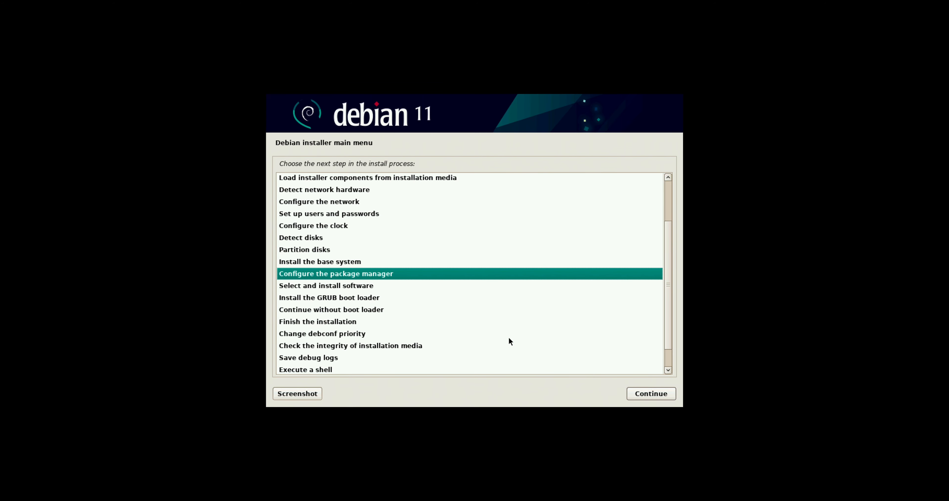
Try to install the GRUB boot loader from the installer's main menu
left_click(356, 292)
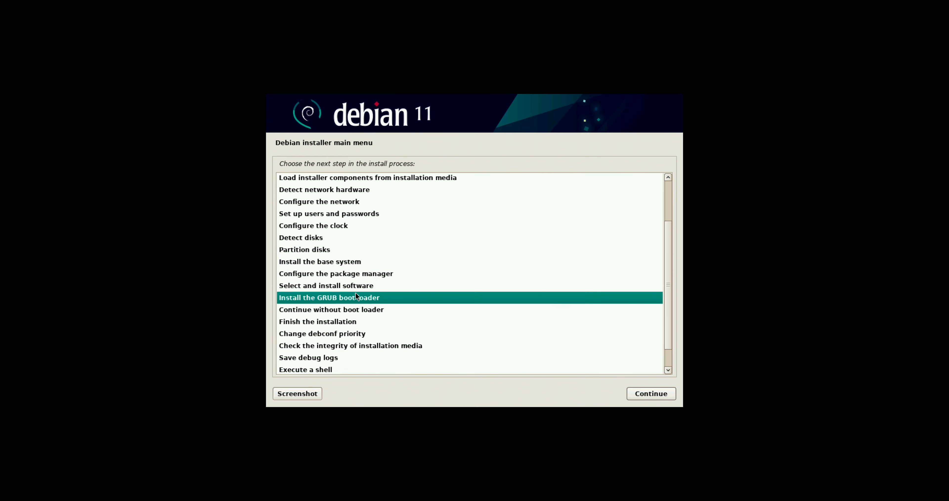
left_click(648, 397)
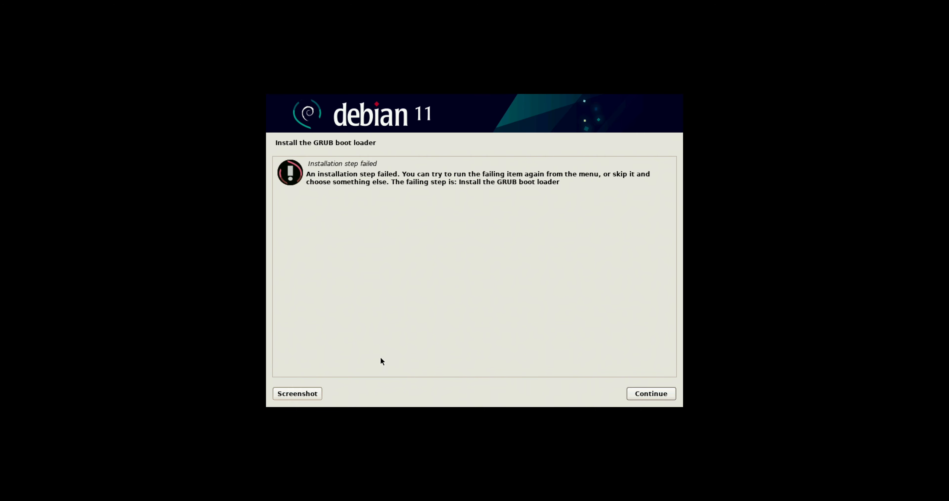
left_click(647, 391)
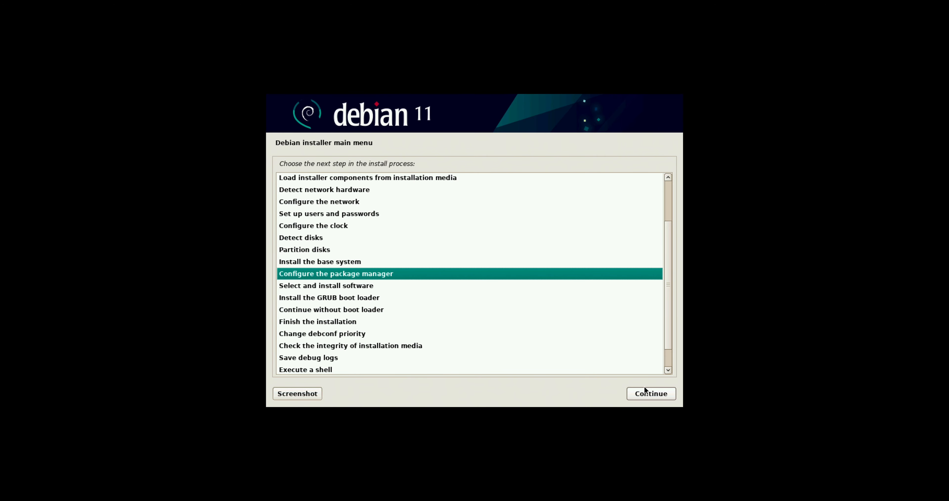
Return to the Partition disks stage from the installer's main menu to open the partition overview
scroll(531, 330, "down", 1)
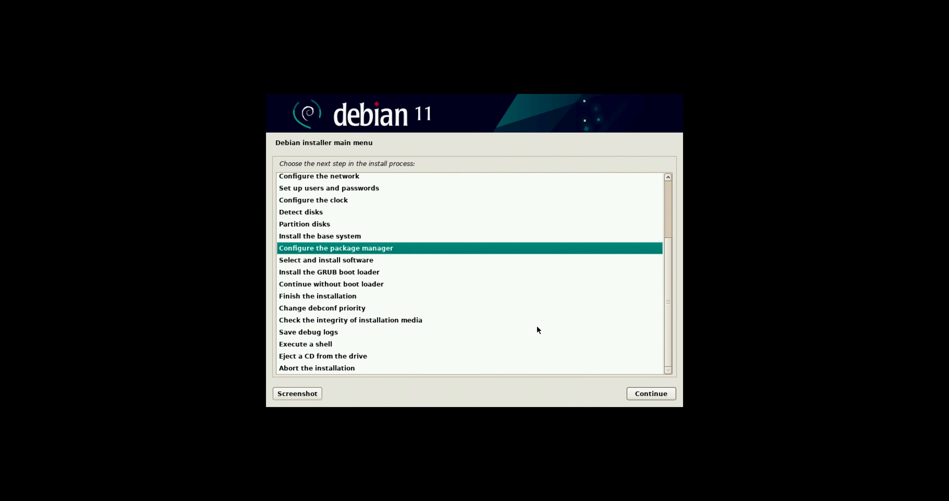
scroll(536, 325, "up", 3)
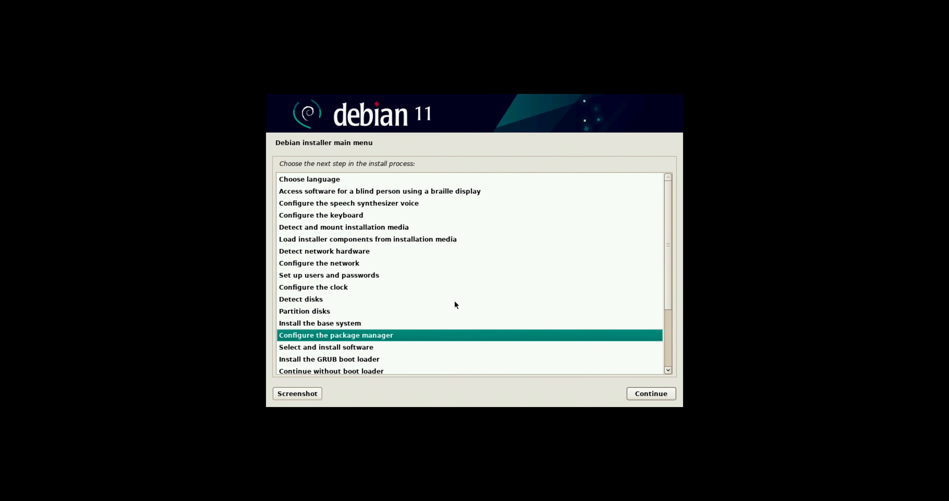
left_click(370, 313)
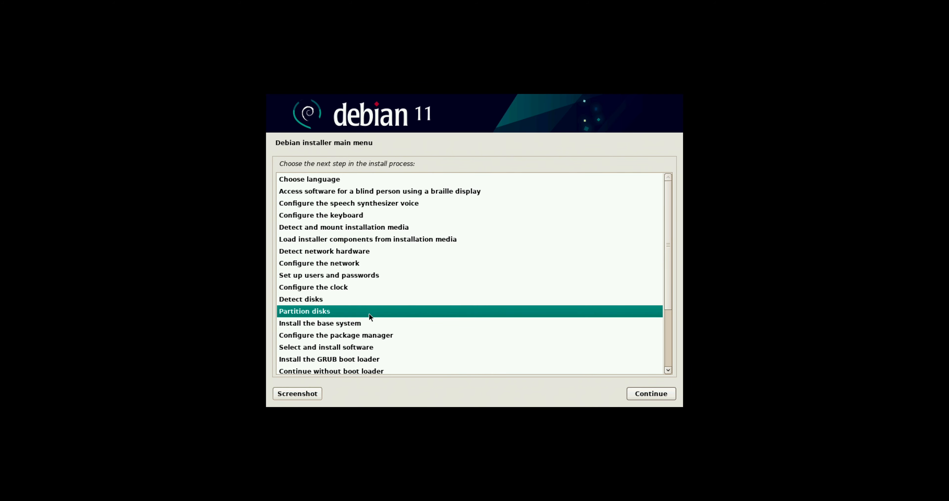
left_click(663, 394)
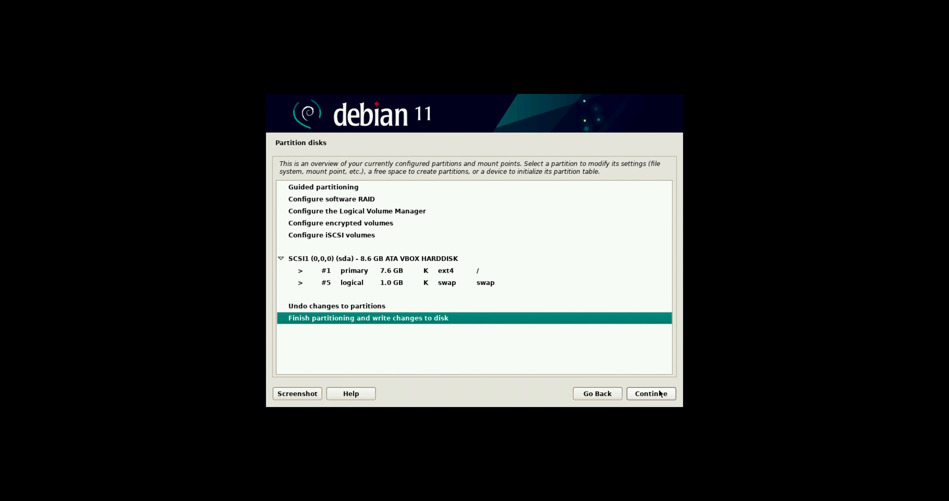
Try to finish partitioning with the existing partitions, answering No to continuing with the installation
left_click(660, 394)
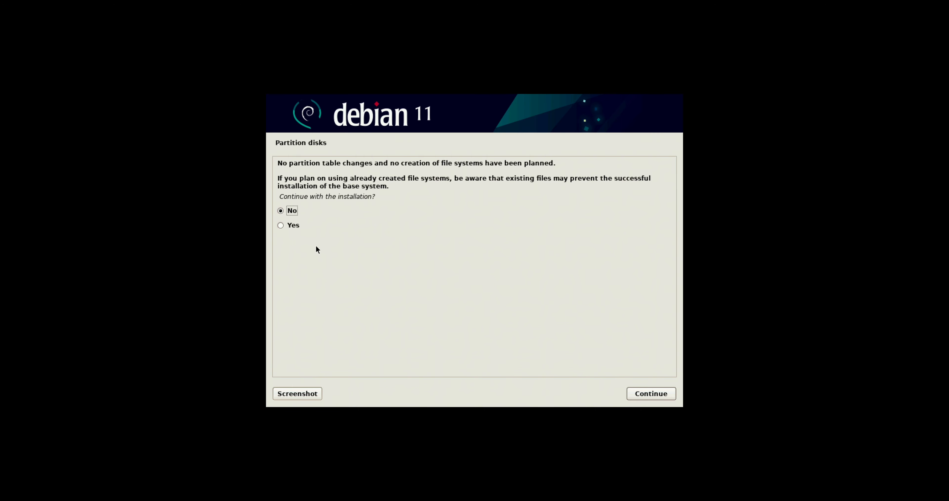
left_click(631, 393)
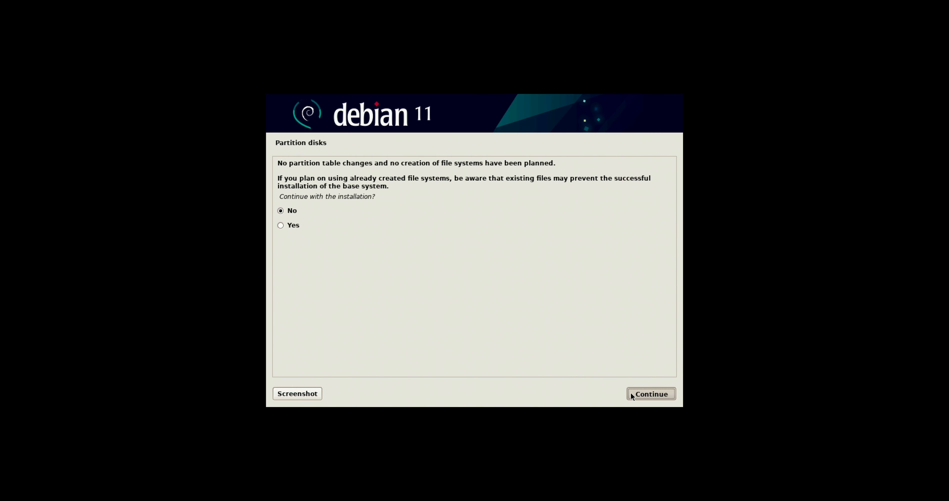
left_click(633, 393)
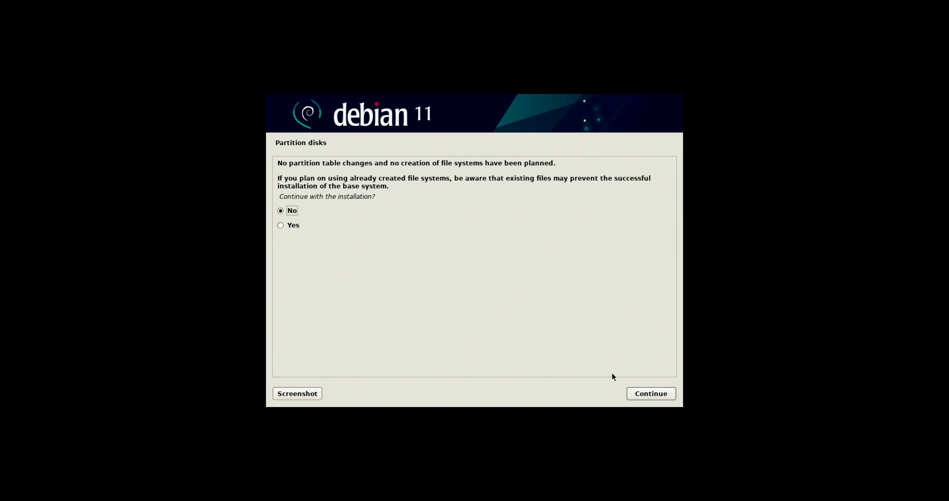
left_click(649, 395)
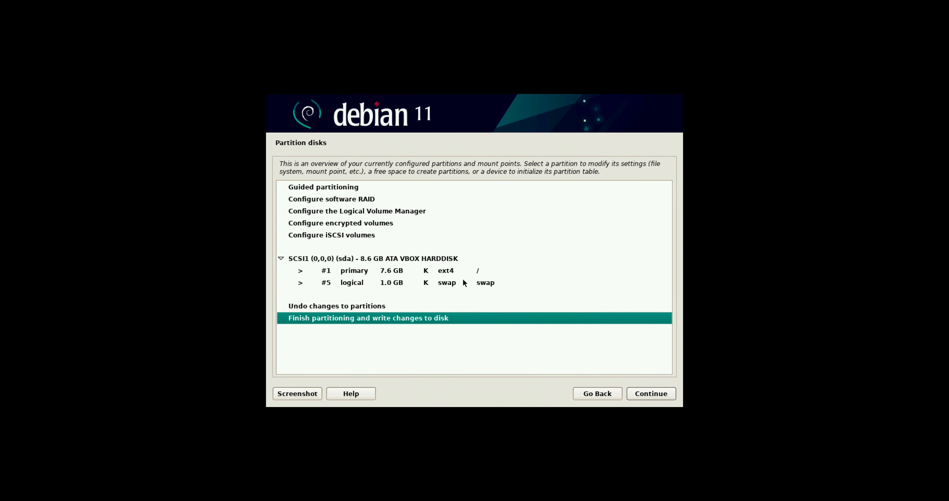
Try to finish partitioning without planned changes, answering Yes to continuing with the installation
left_click(641, 392)
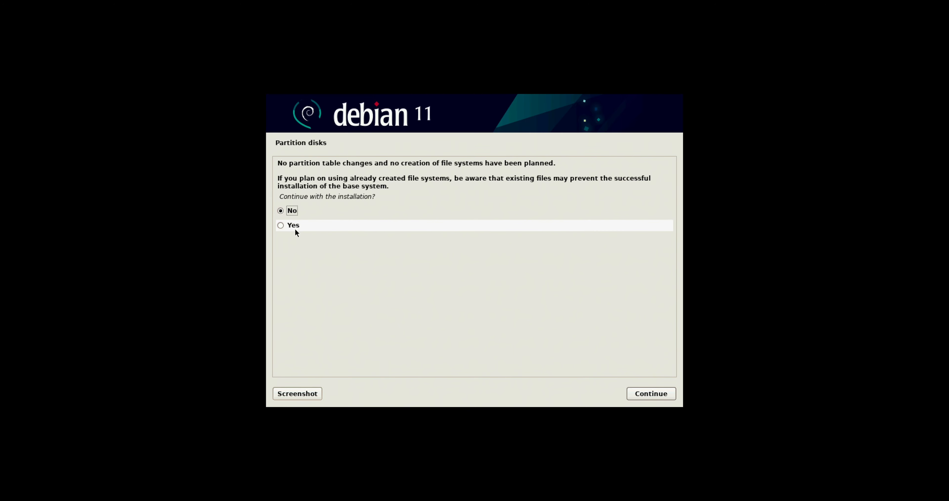
left_click(284, 226)
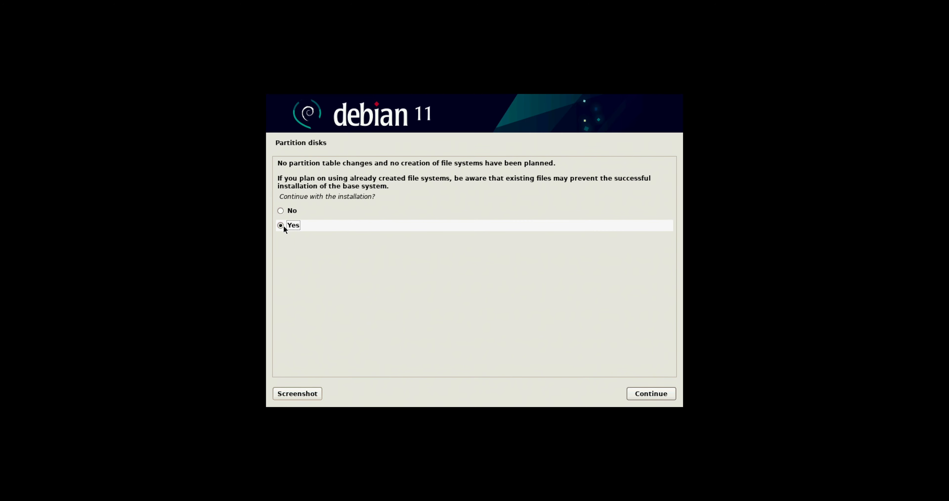
left_click(665, 394)
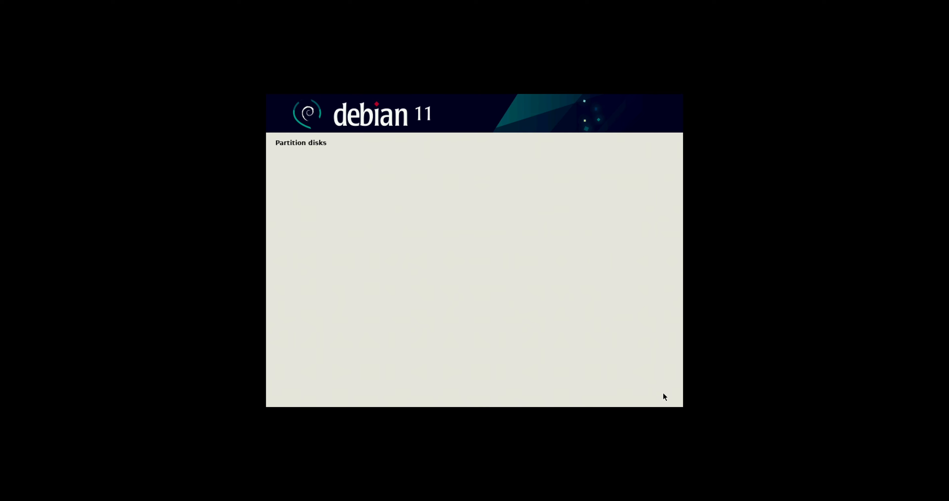
left_click(665, 393)
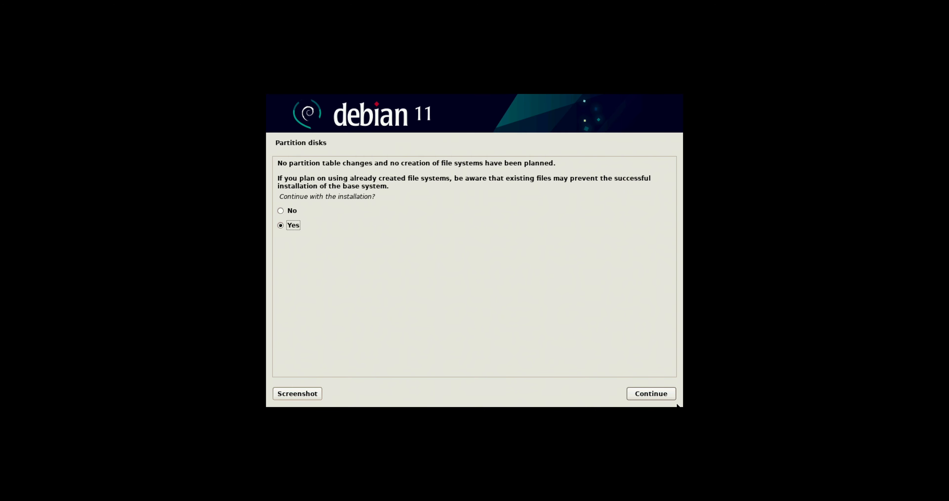
left_click(664, 394)
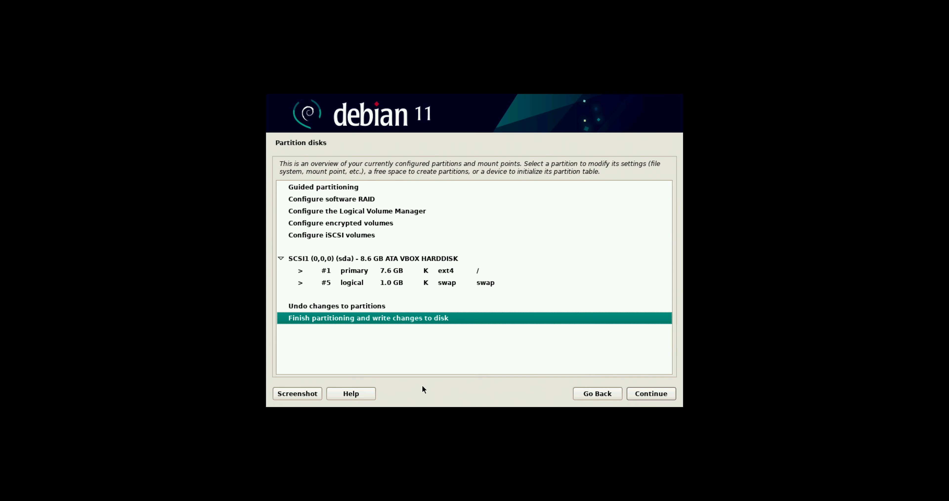
Save an installer screenshot of the partition overview and read the help on partitioning
left_click(318, 392)
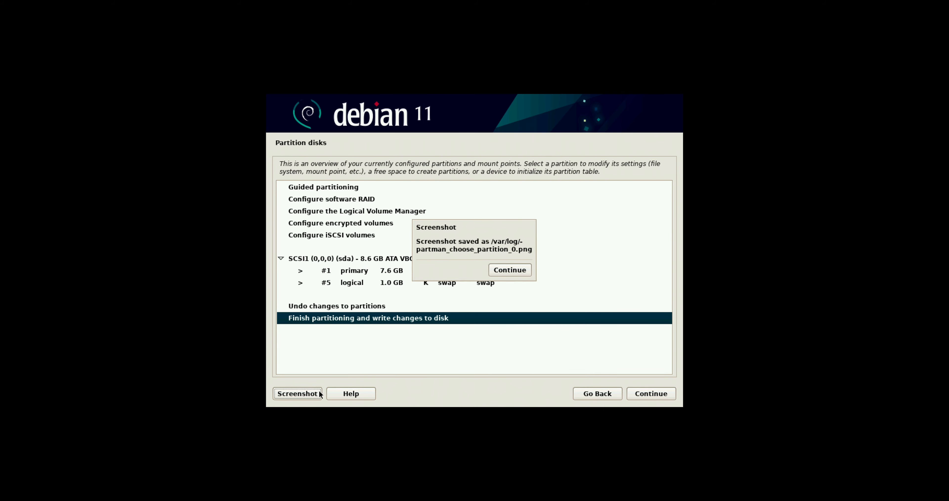
left_click(496, 272)
left_click(357, 394)
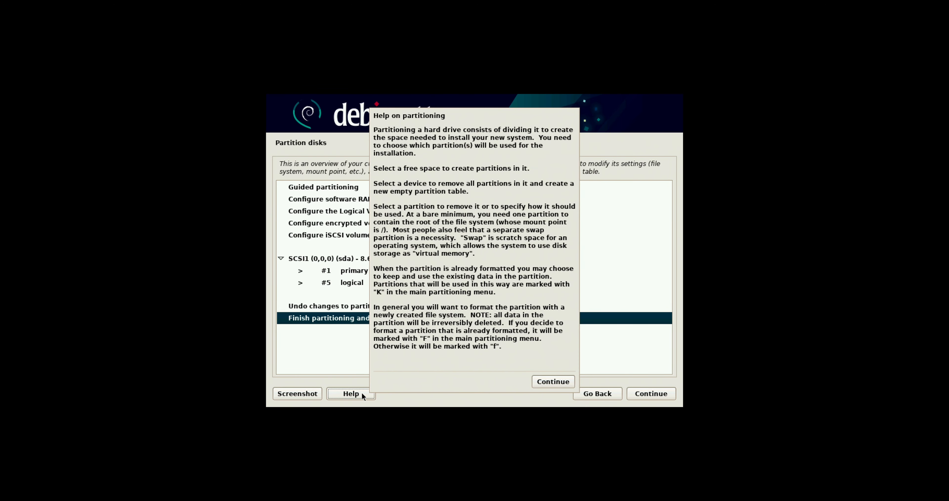
left_click(538, 382)
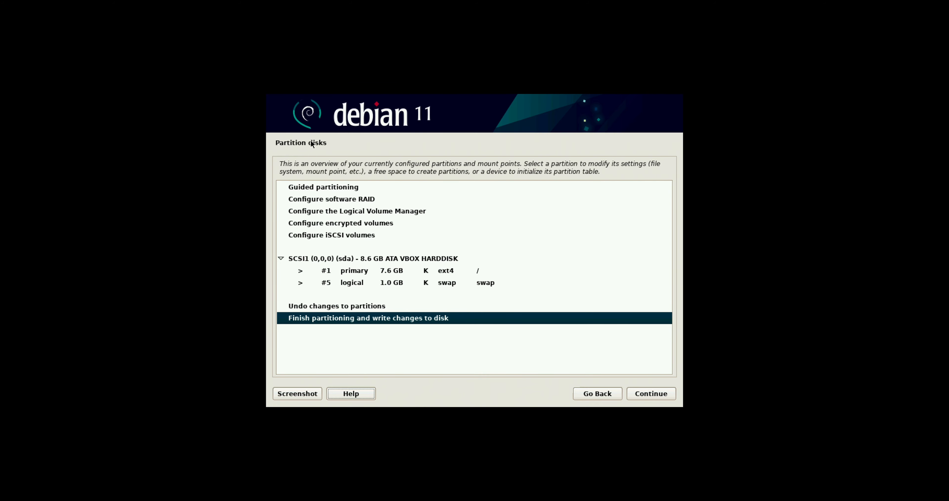
Decline to continue with the unchanged partitions and return from the partition overview to the installer's main menu
left_click(650, 395)
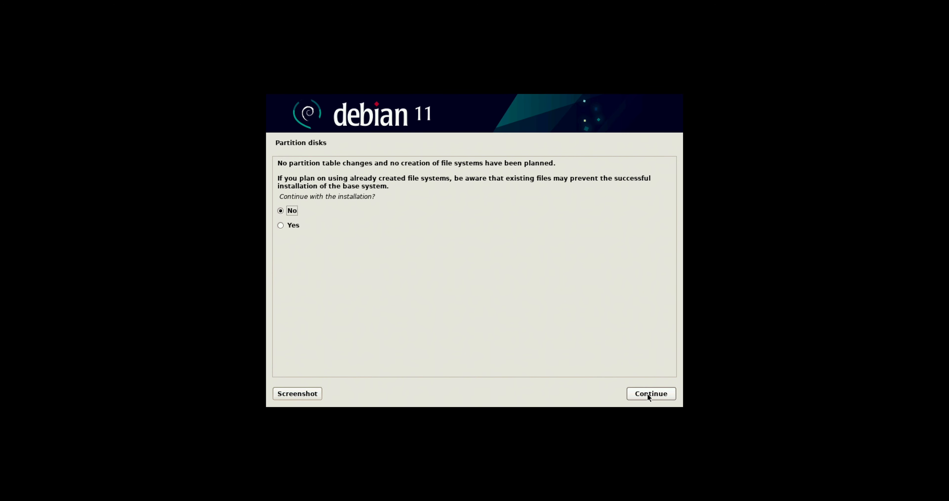
left_click(648, 395)
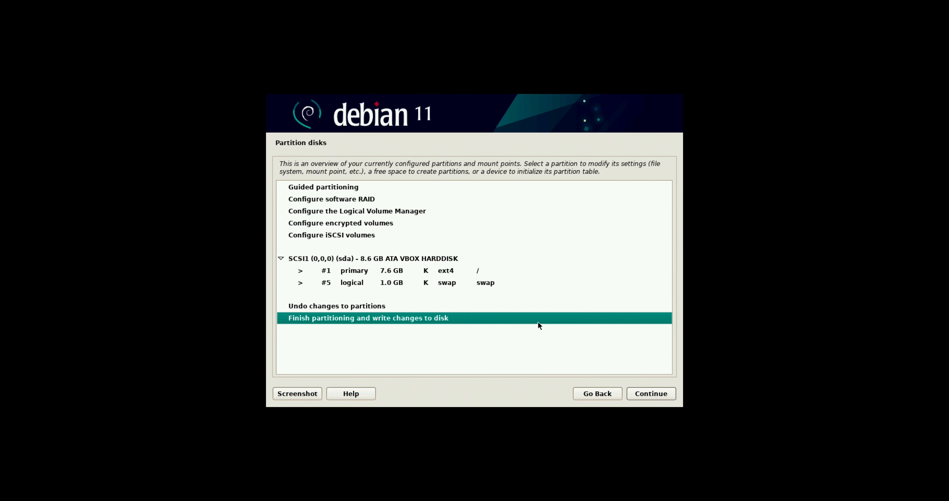
left_click(362, 271)
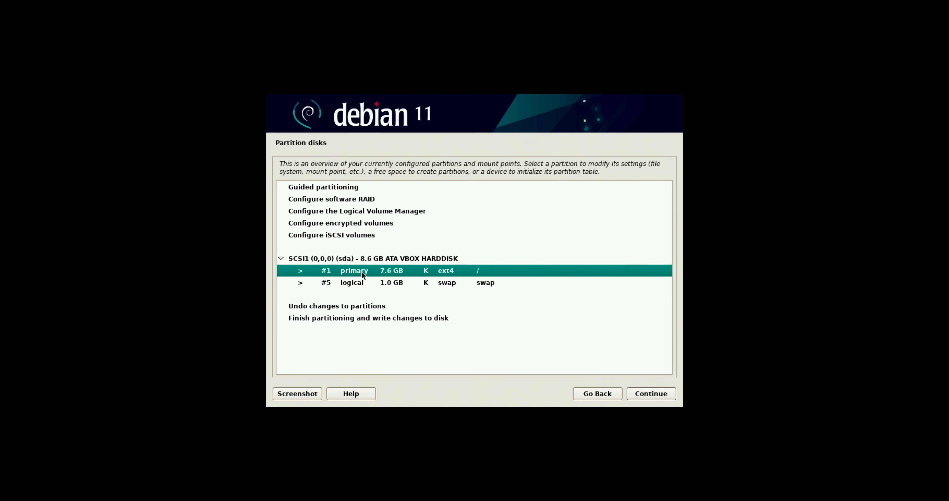
left_click(594, 392)
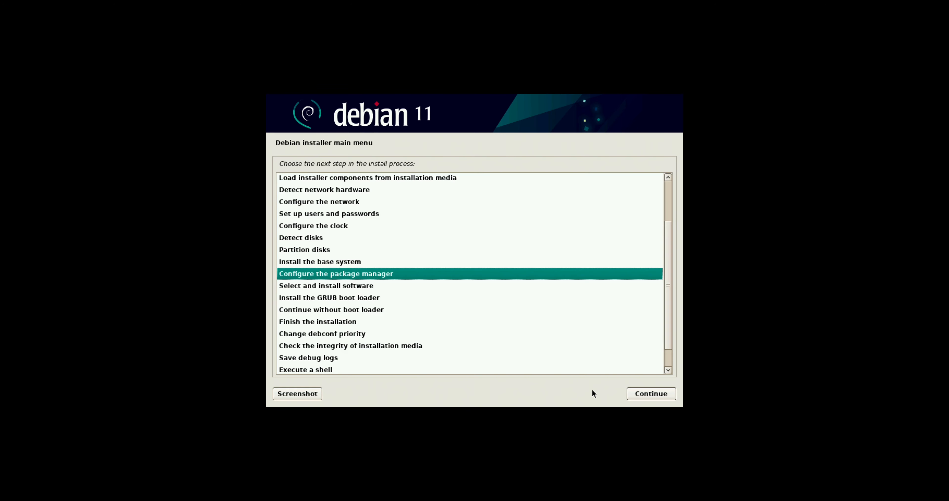
Try to run the Select and install software stage from the installer's main menu
scroll(481, 318, "down", 1)
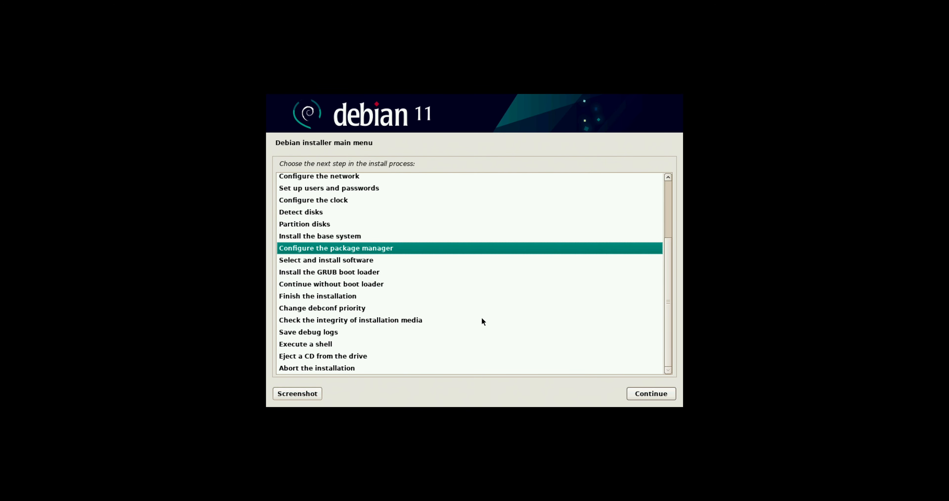
double_click(367, 262)
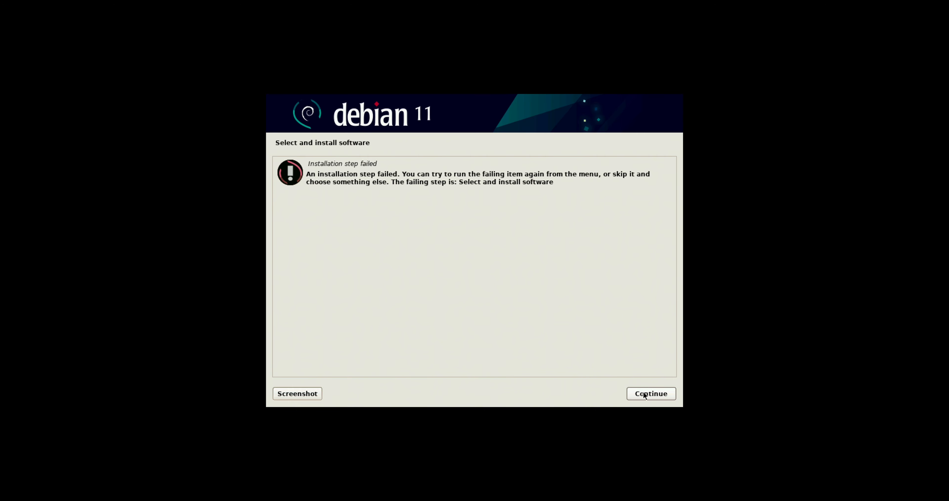
left_click(633, 392)
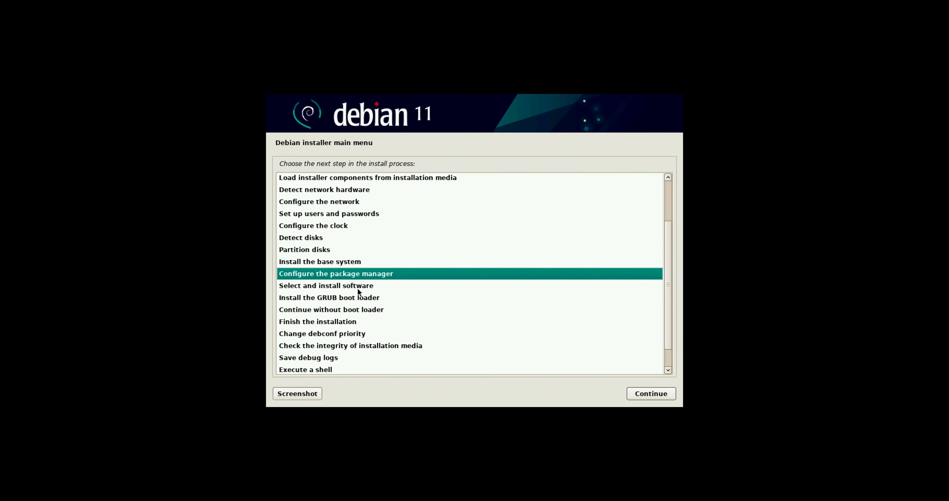
Try to install the GRUB boot loader, accepting the existing partitions in the required Partition disks stage
double_click(360, 300)
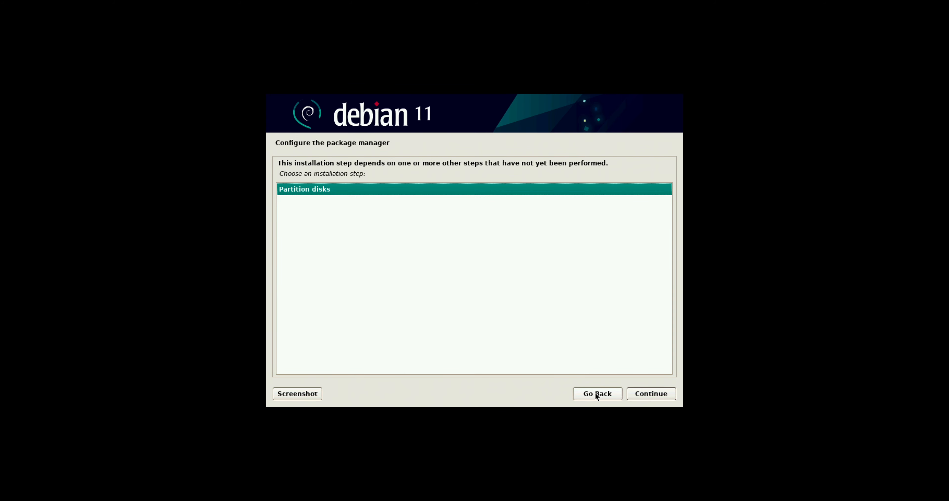
left_click(632, 393)
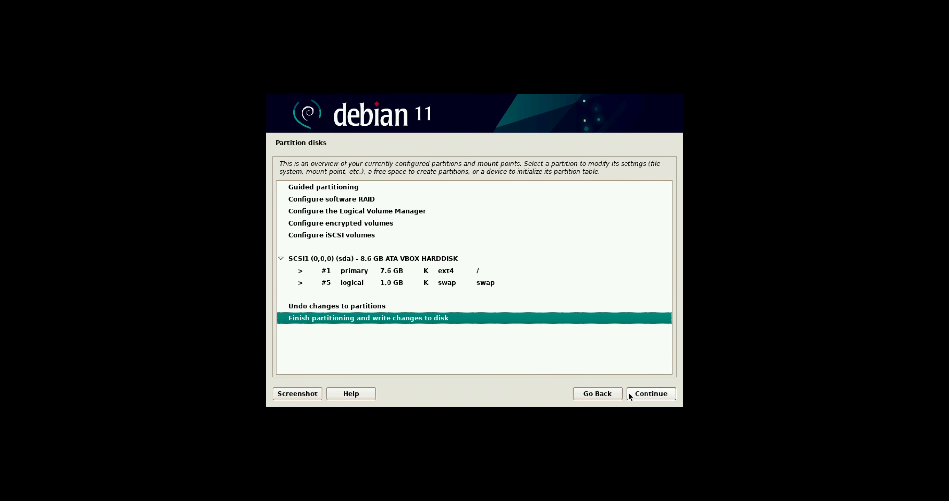
left_click(631, 392)
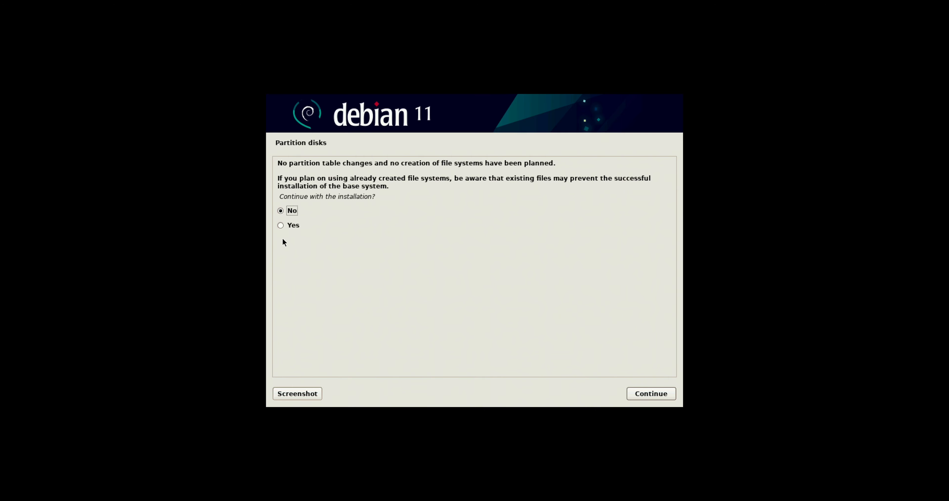
left_click(288, 229)
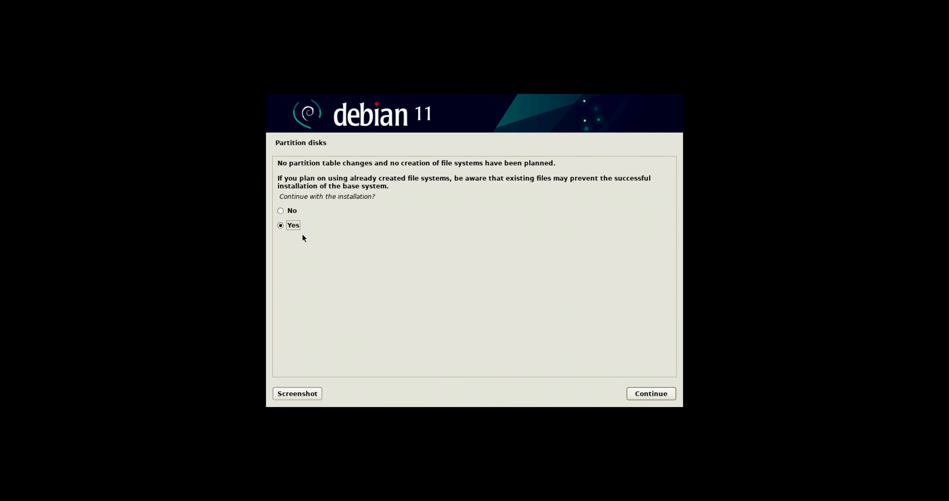
left_click(648, 389)
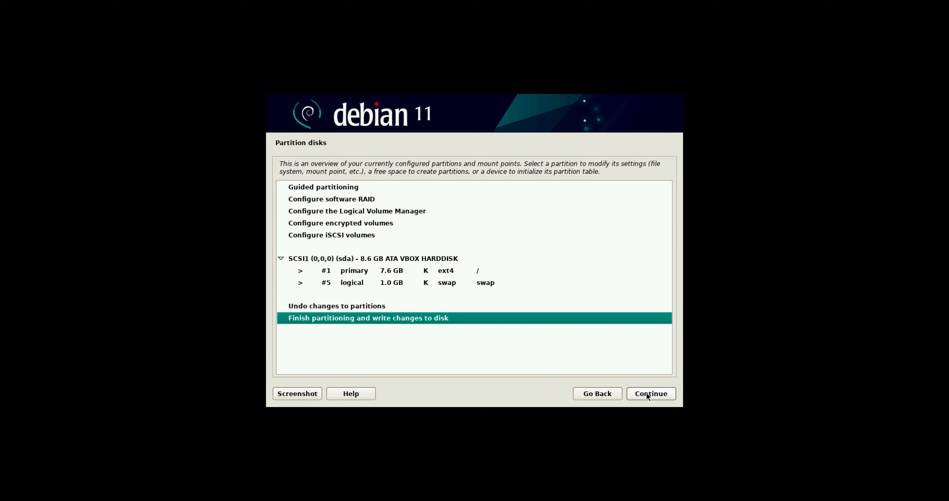
left_click(609, 395)
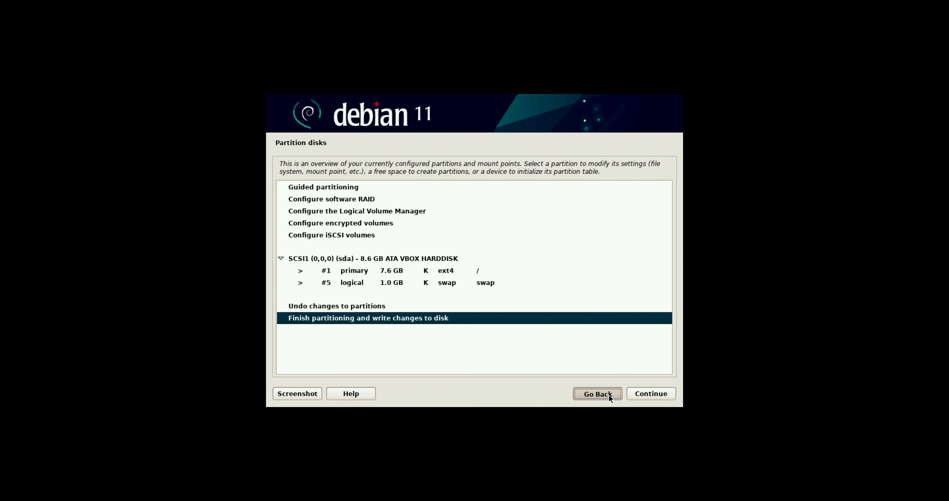
Try to continue the installation without a boot loader
left_click(369, 302)
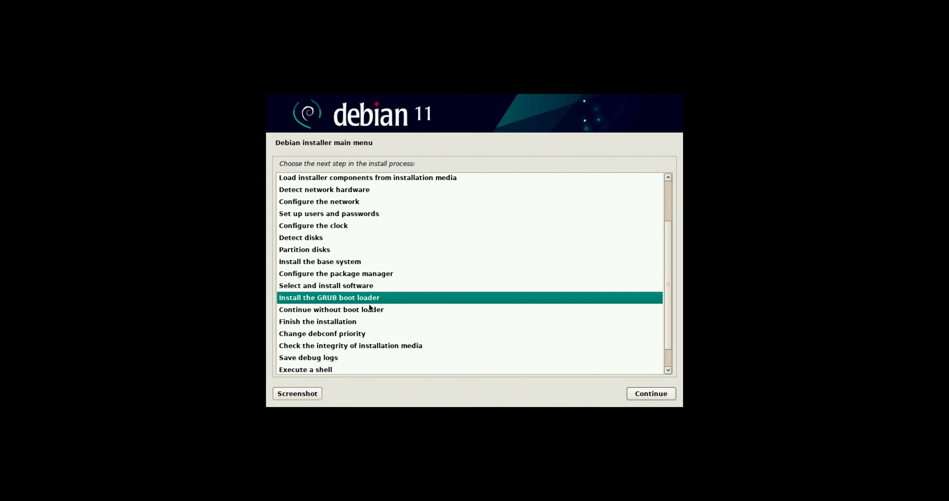
double_click(373, 309)
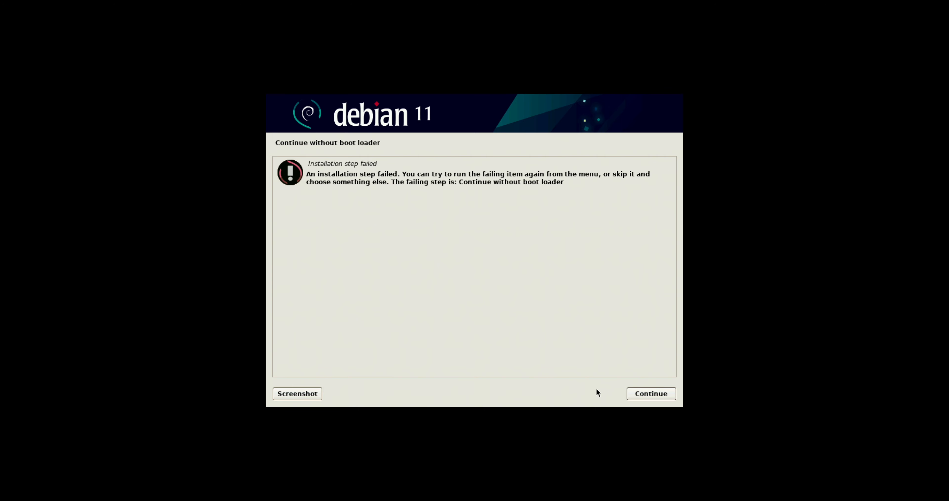
left_click(661, 392)
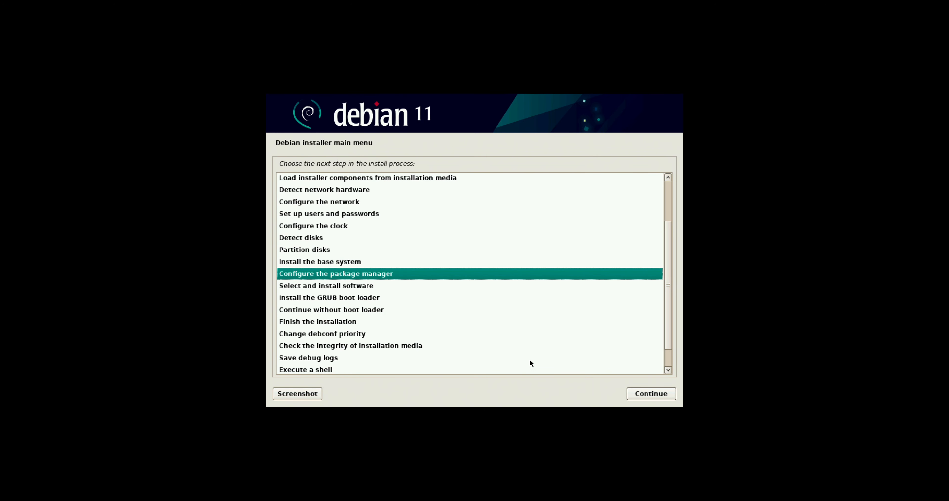
Try to finish the installation and open the required Partition disks stage
left_click(494, 336)
left_click(478, 319)
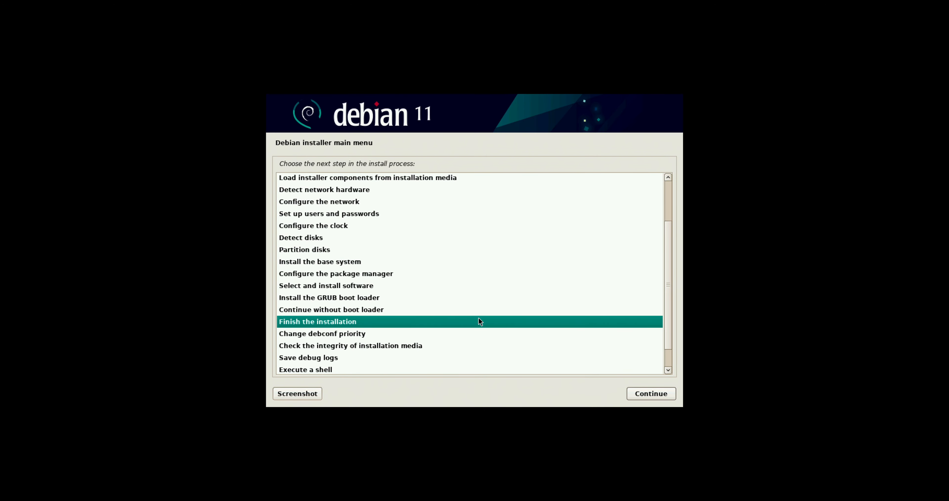
left_click(651, 396)
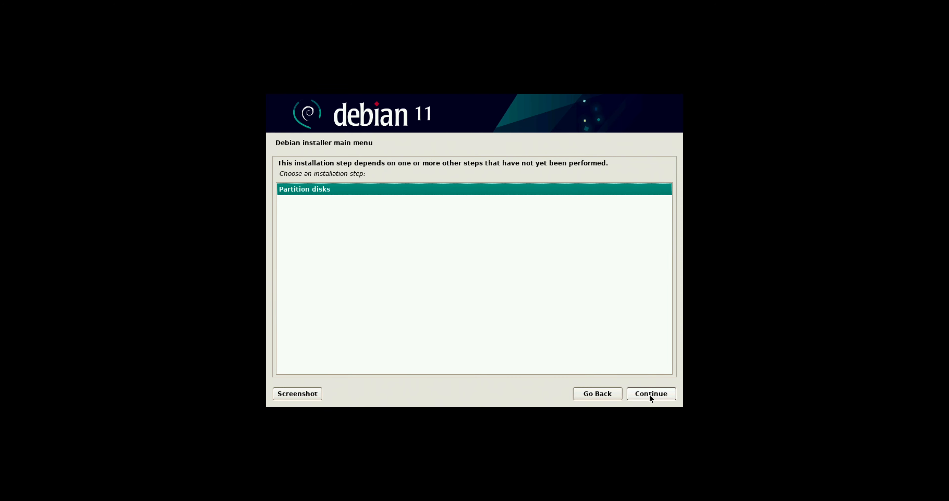
left_click(650, 395)
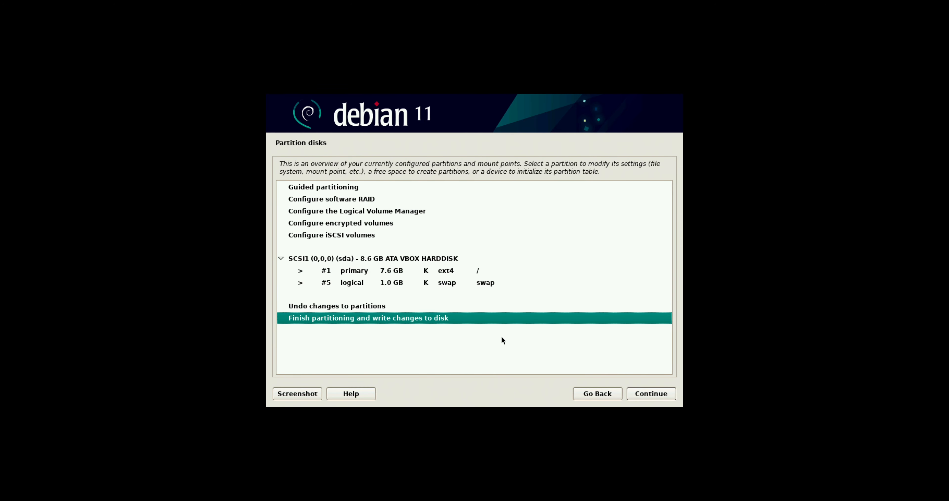
Run guided partitioning with the entire disk method on the 8.6 GB SCSI1 (0,0,0) (sda) VBOX hard disk
left_click(321, 200)
left_click(324, 188)
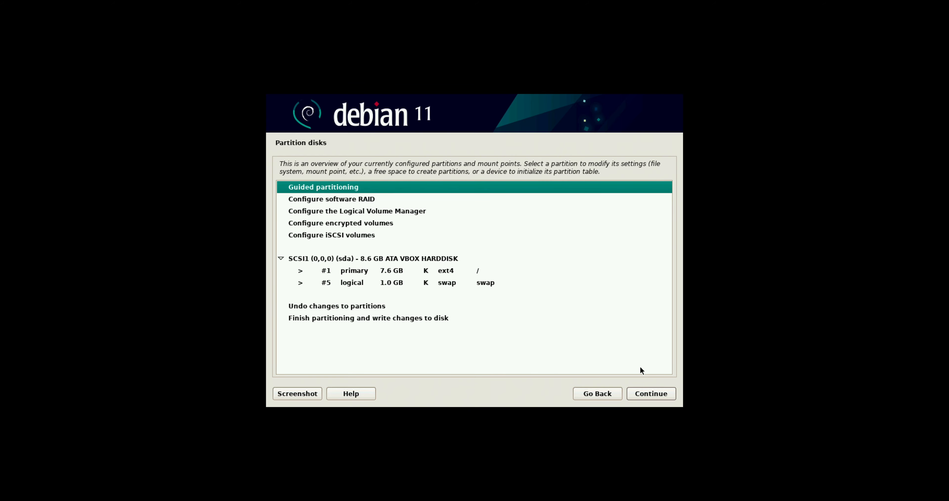
left_click(650, 394)
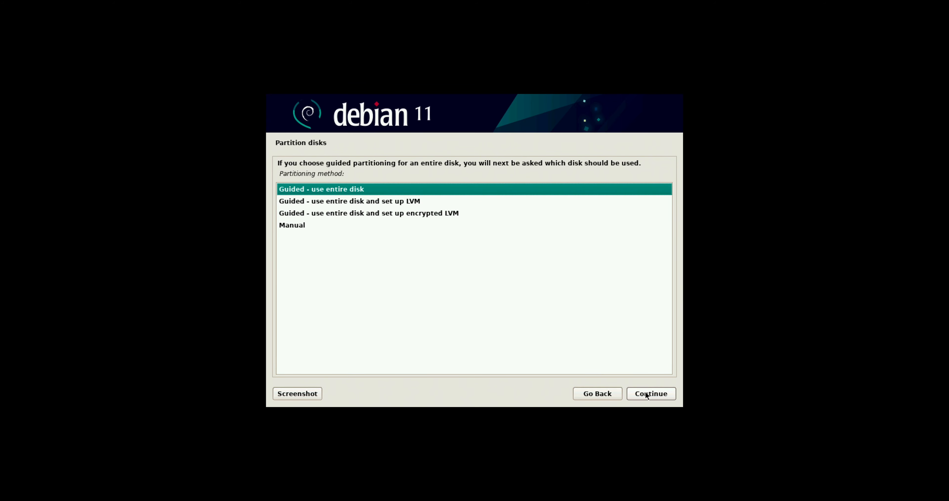
left_click(644, 394)
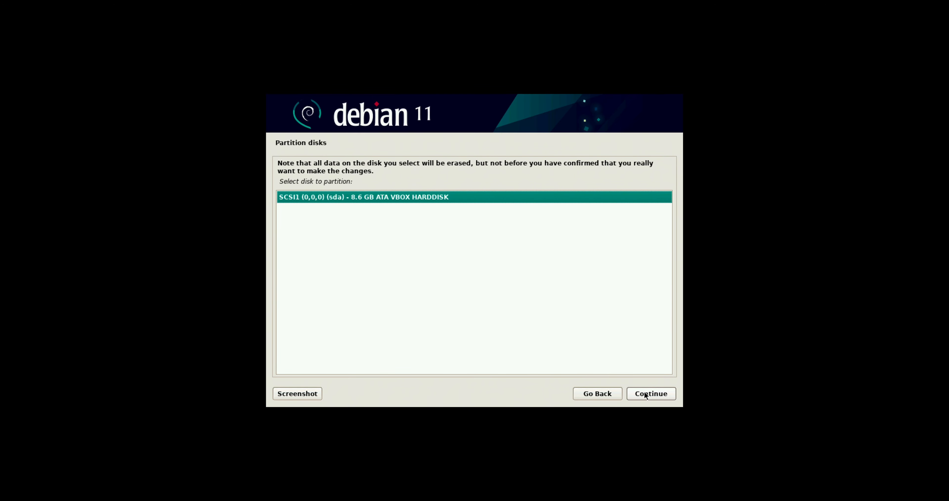
left_click(645, 393)
left_click(646, 396)
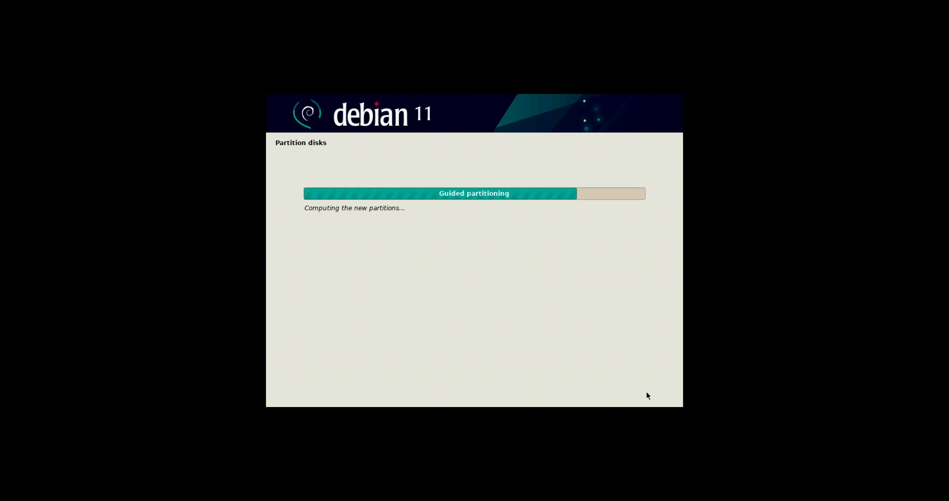
Write the guided partitioning changes to the SCSI1 (0,0,0) (sda) disk and try to install the GRUB boot loader
left_click(648, 394)
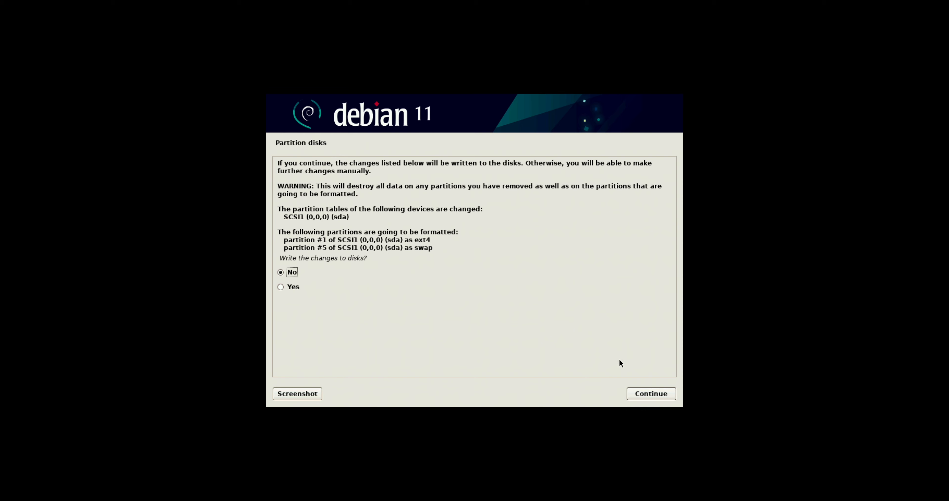
left_click(315, 291)
left_click(659, 397)
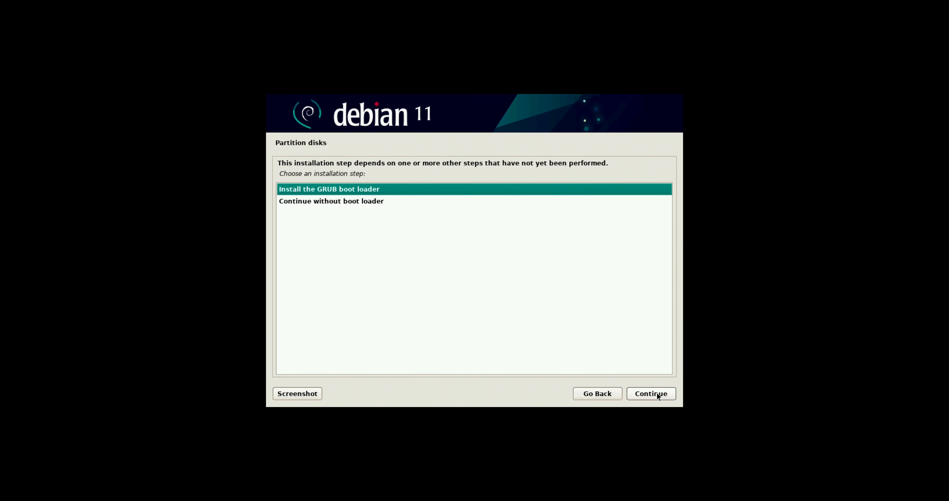
left_click(654, 394)
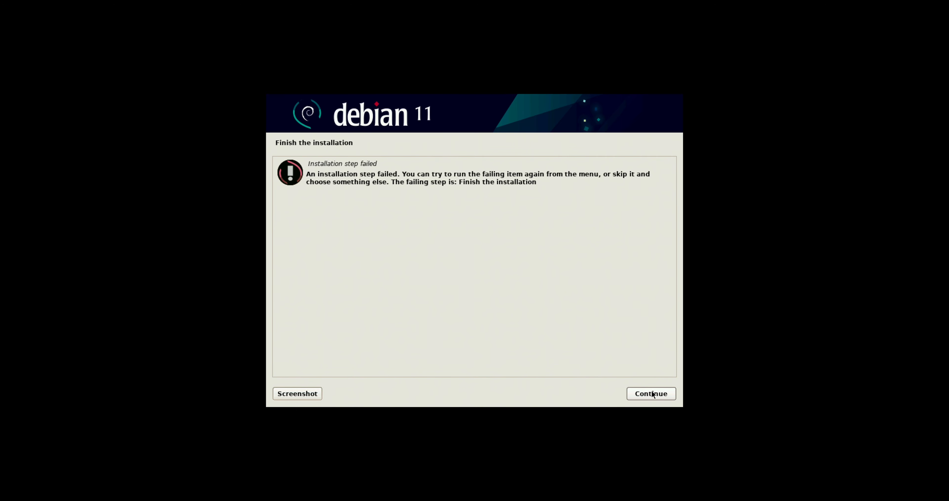
left_click(653, 394)
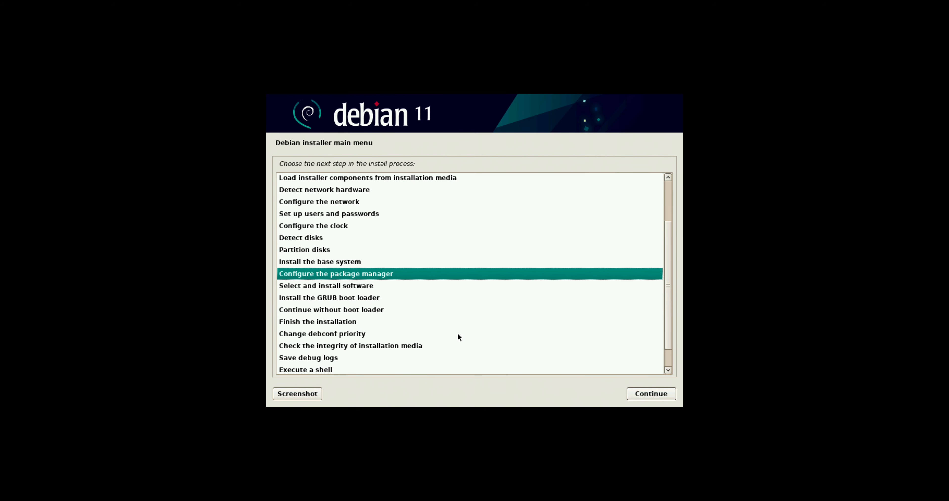
Execute a shell from the installer's list of installation stages, accepting the interactive shell notice
left_click(464, 349)
left_click(466, 358)
left_click(472, 369)
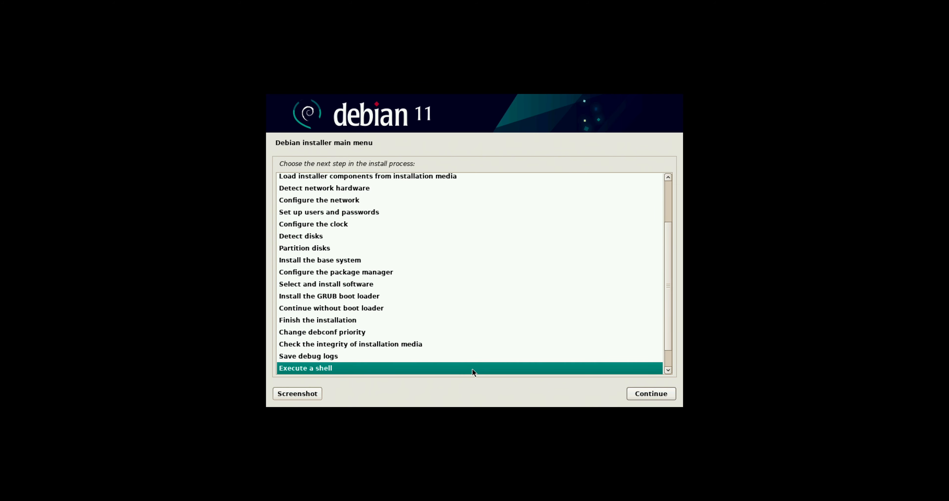
scroll(598, 370, "down", 2)
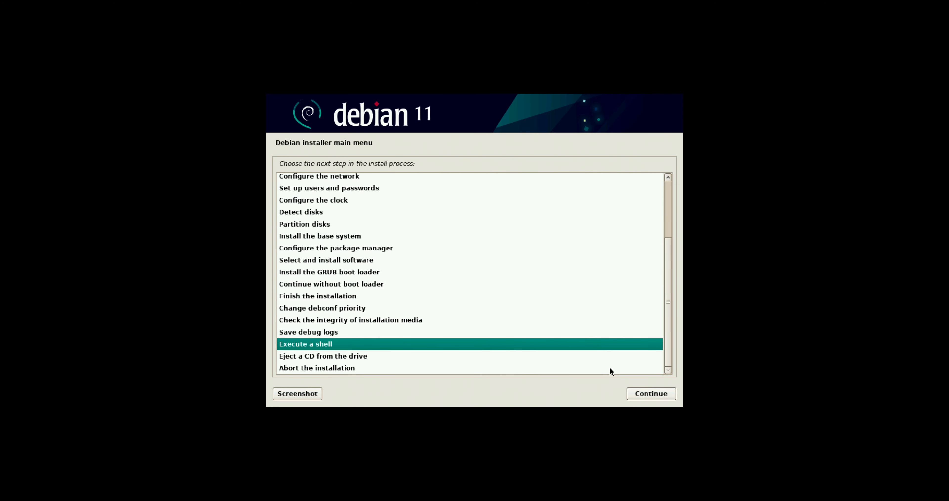
left_click(641, 394)
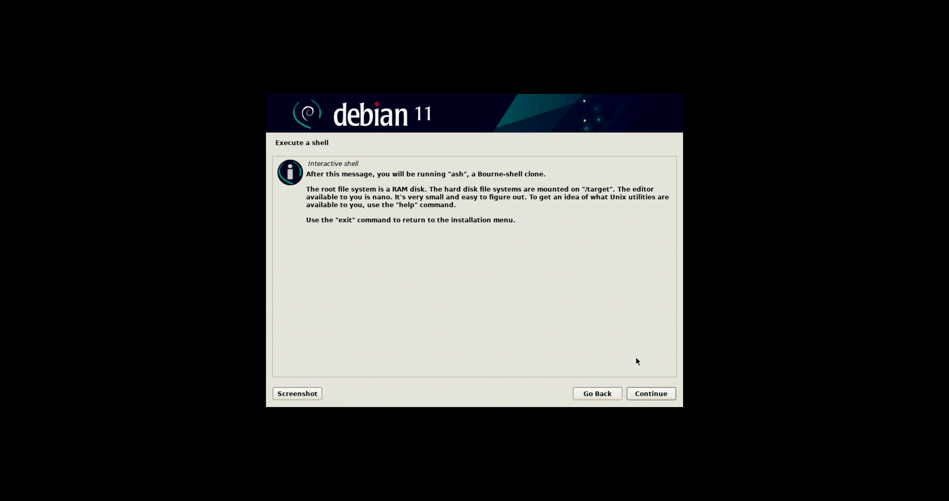
left_click(651, 392)
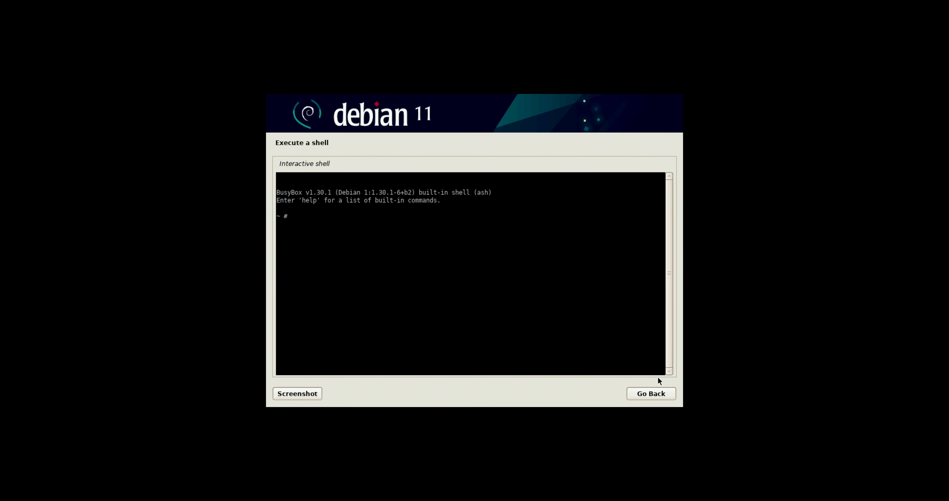
Run ash and list the built-in commands with help, returning to the installer main menu when done
type("ash")
key("Return")
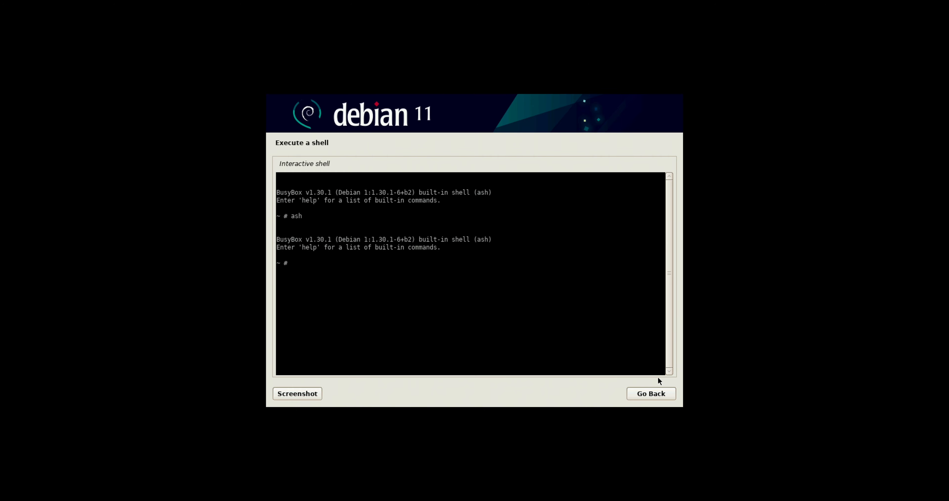
type("help")
key("Return")
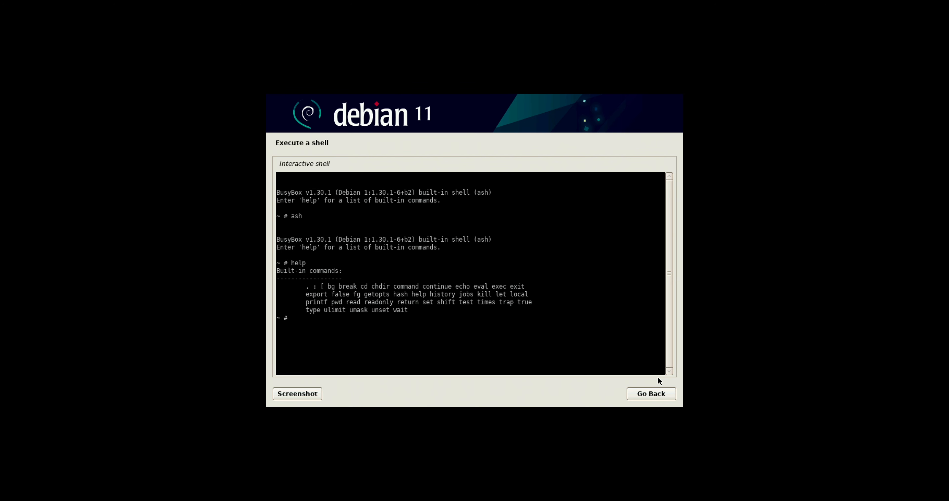
left_click(658, 390)
left_click(515, 277)
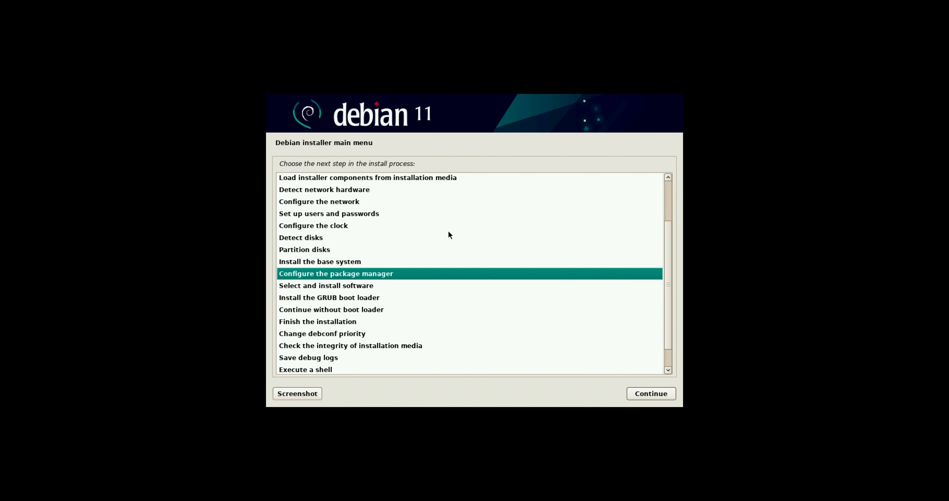
Configure the clock to be set using NTP with the Eastern time zone
double_click(323, 226)
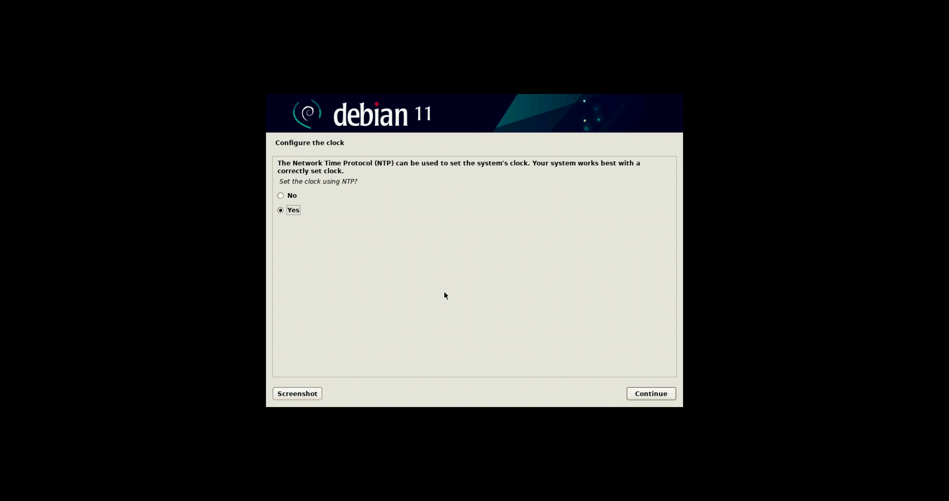
left_click(646, 393)
left_click(648, 393)
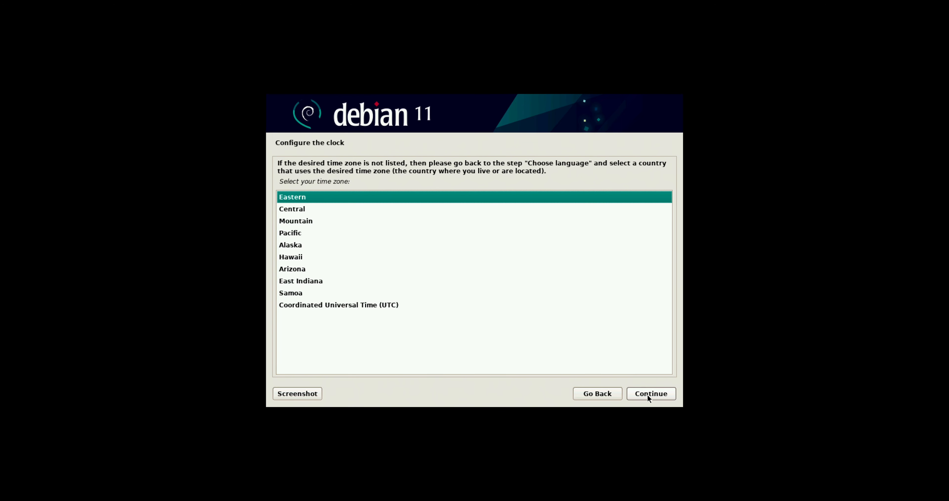
left_click(650, 394)
left_click(650, 394)
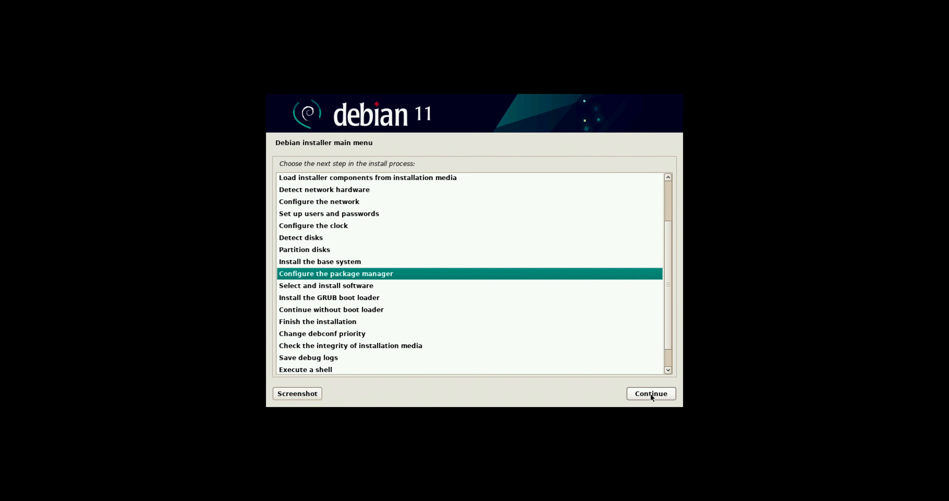
Try to install the base system with the linux-image-amd64 kernel
left_click(360, 262)
double_click(362, 260)
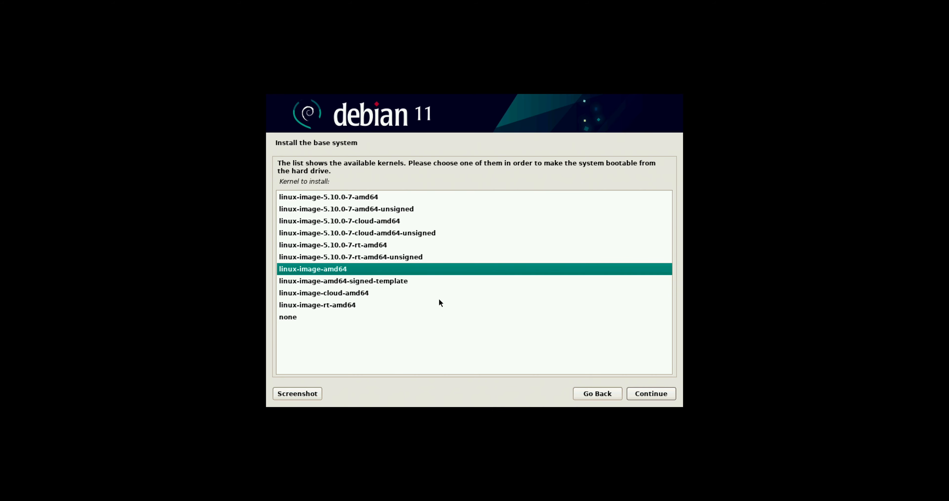
left_click(651, 393)
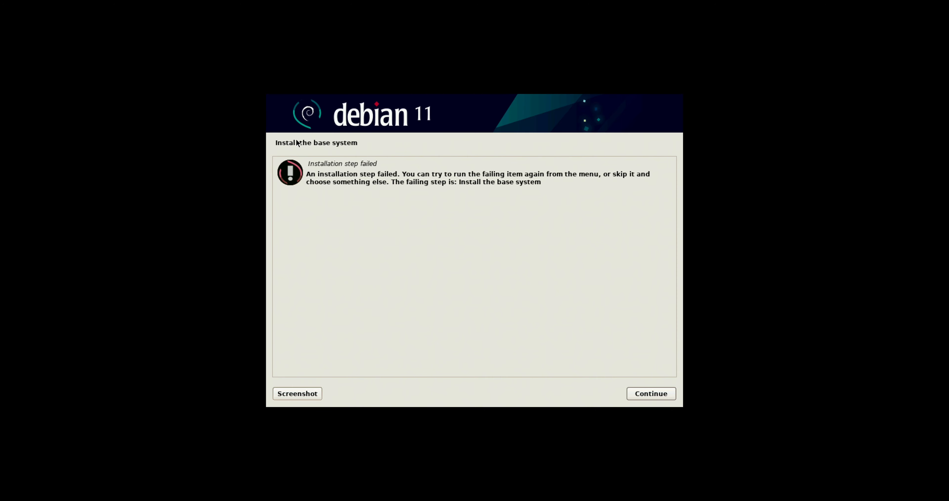
left_click_drag(327, 165, 383, 163)
left_click_drag(536, 182, 572, 190)
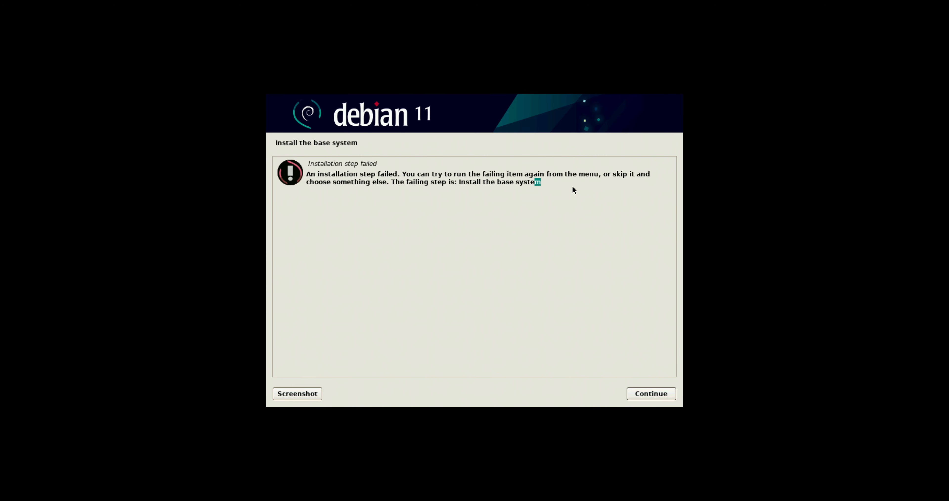